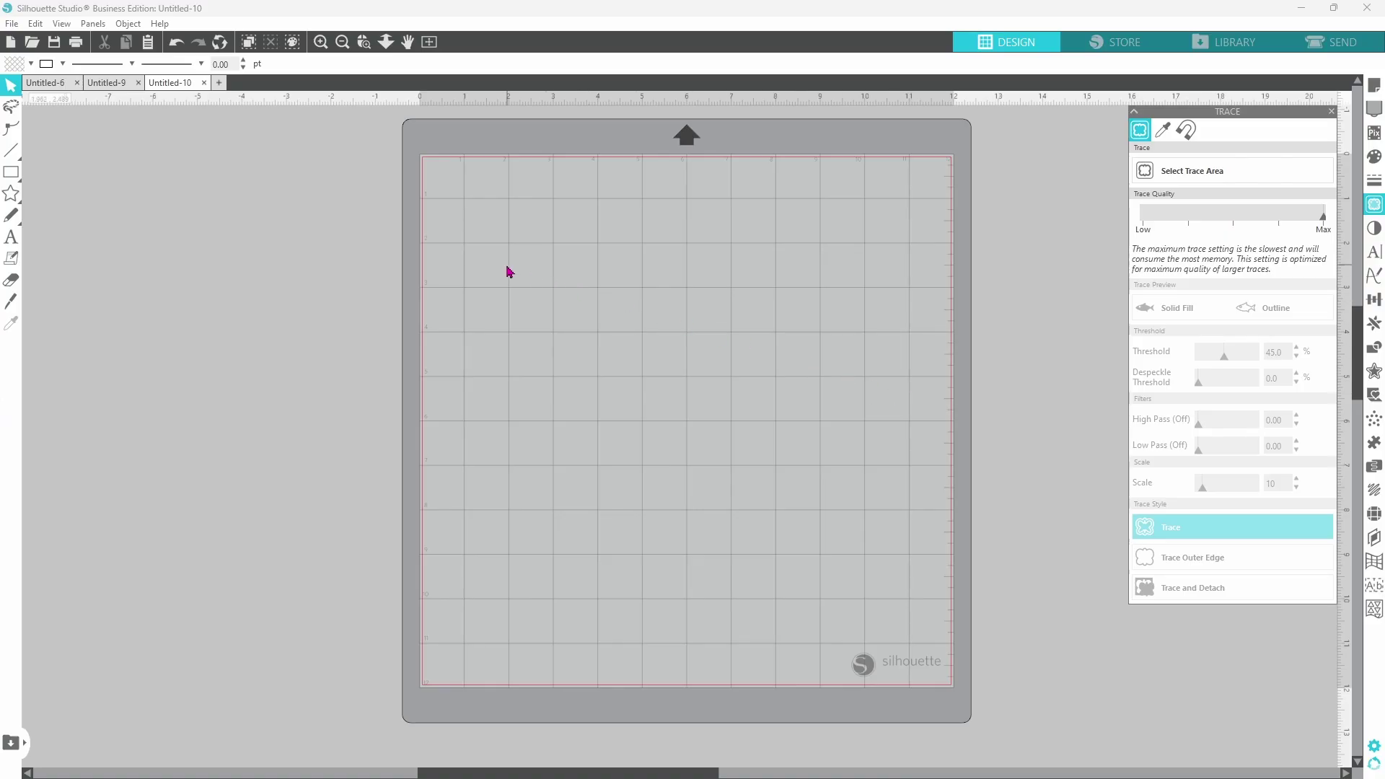
Draw a 6.178 in straight horizontal line across the upper part of the mat.
{"action": "mouse_move", "coordinate": [18, 163]}
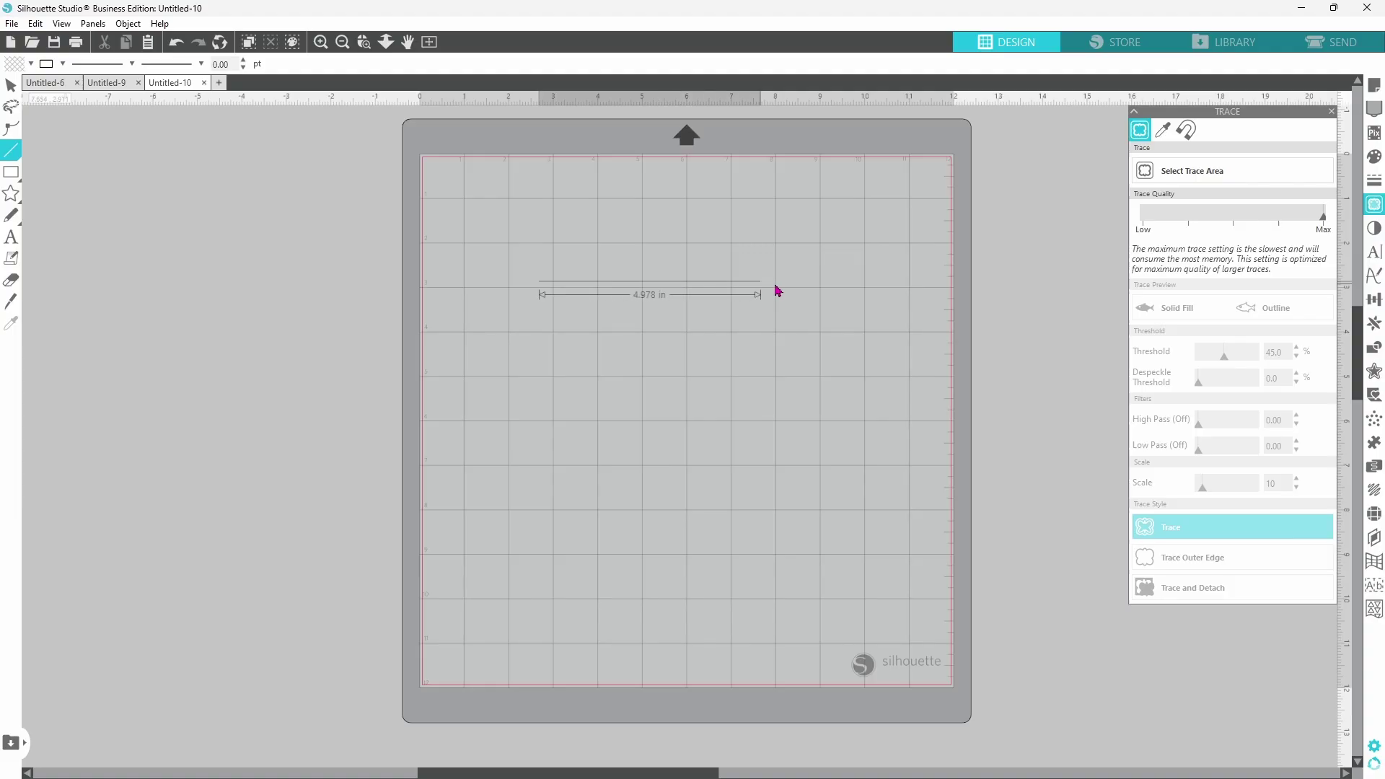
{"action": "left_click_drag", "start_coordinate": [776, 288], "coordinate": [816, 291]}
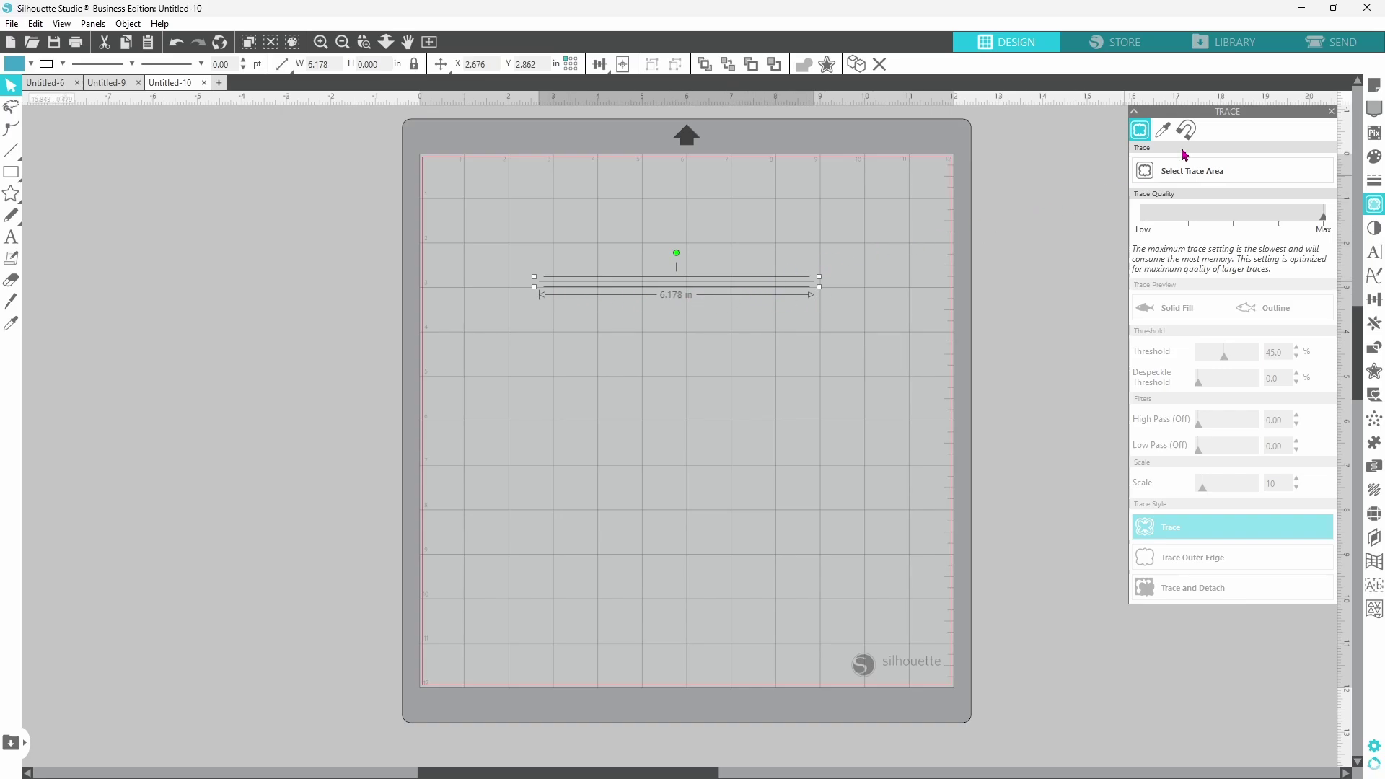
{"action": "left_click", "coordinate": [1315, 44]}
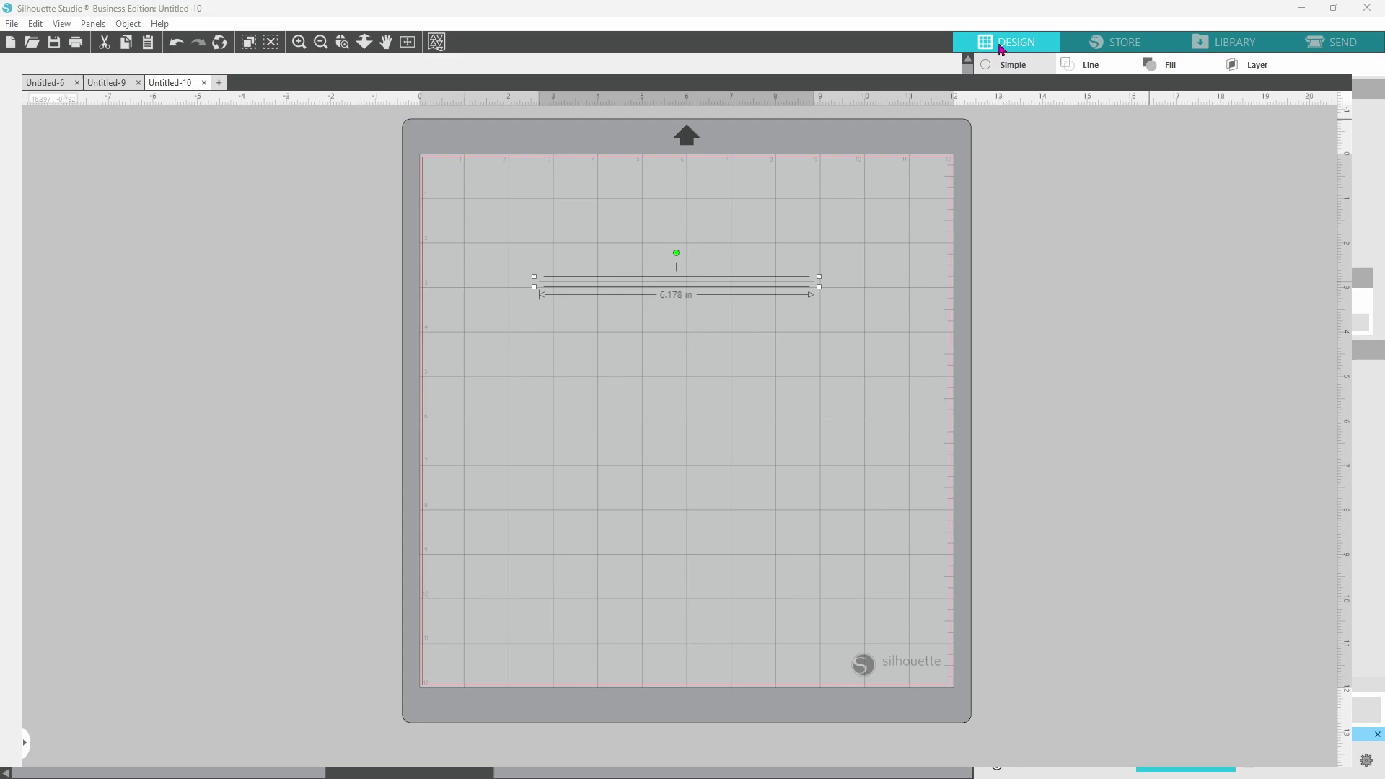
{"action": "left_click", "coordinate": [1001, 47]}
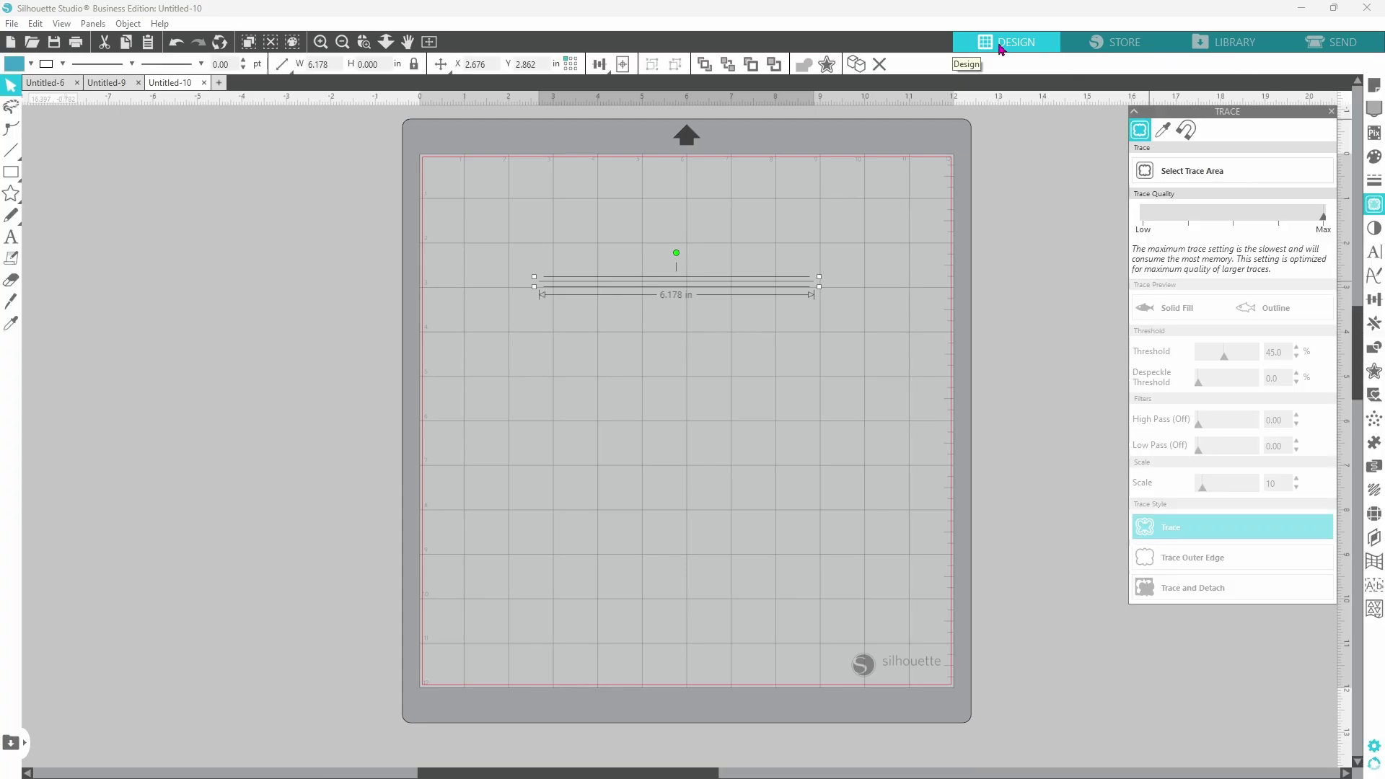
Raise the 6.178 in line's stroke width step by step to 13.00 pt.
{"action": "left_click", "coordinate": [244, 61]}
{"action": "left_click", "coordinate": [245, 62]}
{"action": "left_click", "coordinate": [244, 62]}
{"action": "left_click", "coordinate": [244, 61]}
{"action": "left_click", "coordinate": [244, 61]}
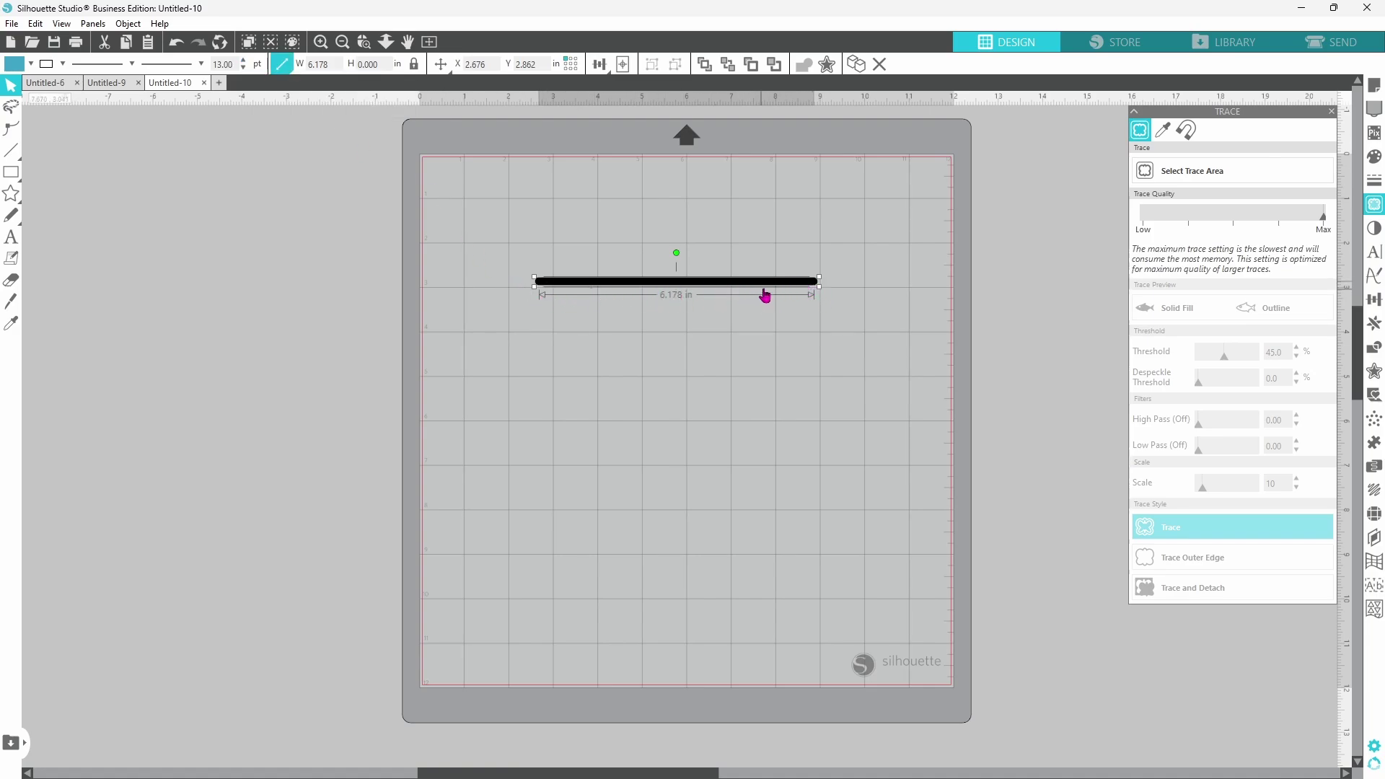
{"action": "left_click", "coordinate": [1319, 49]}
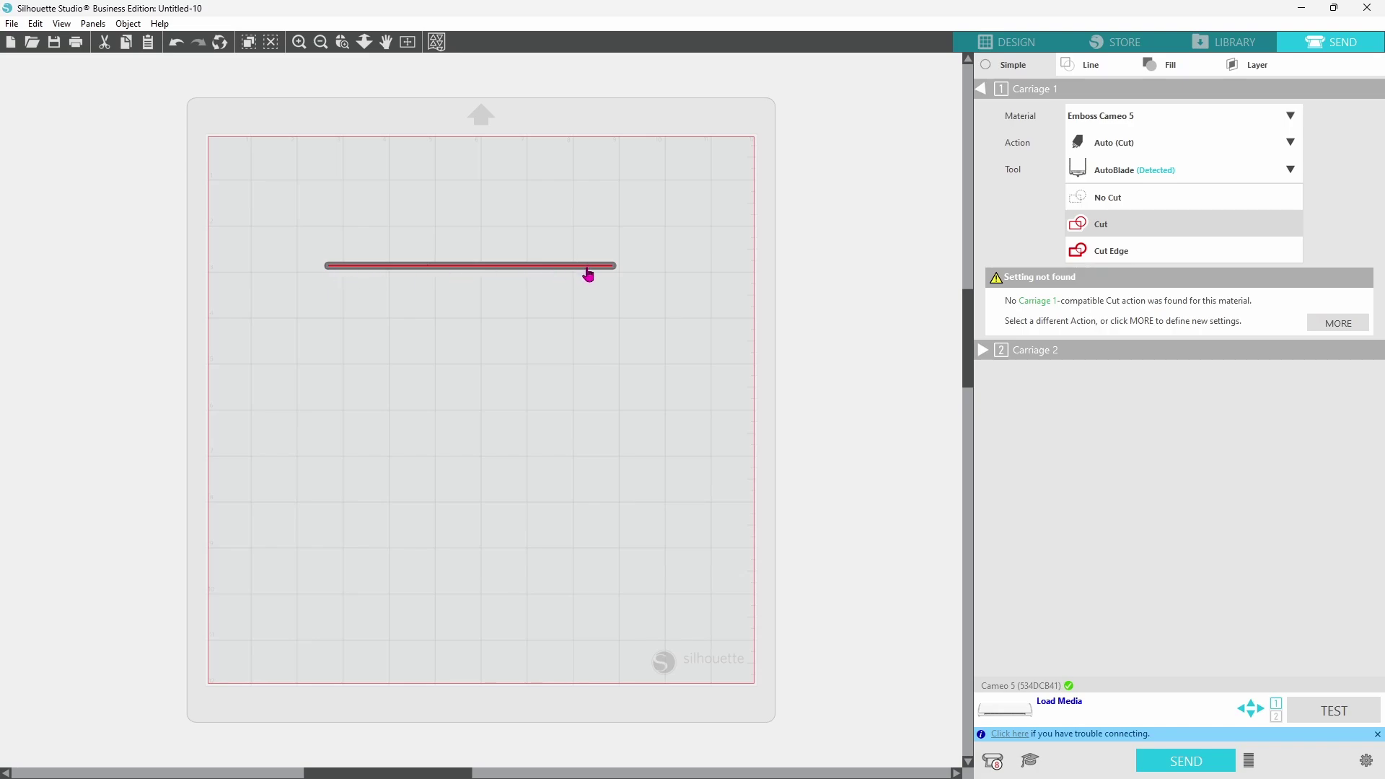
{"action": "left_click", "coordinate": [982, 45]}
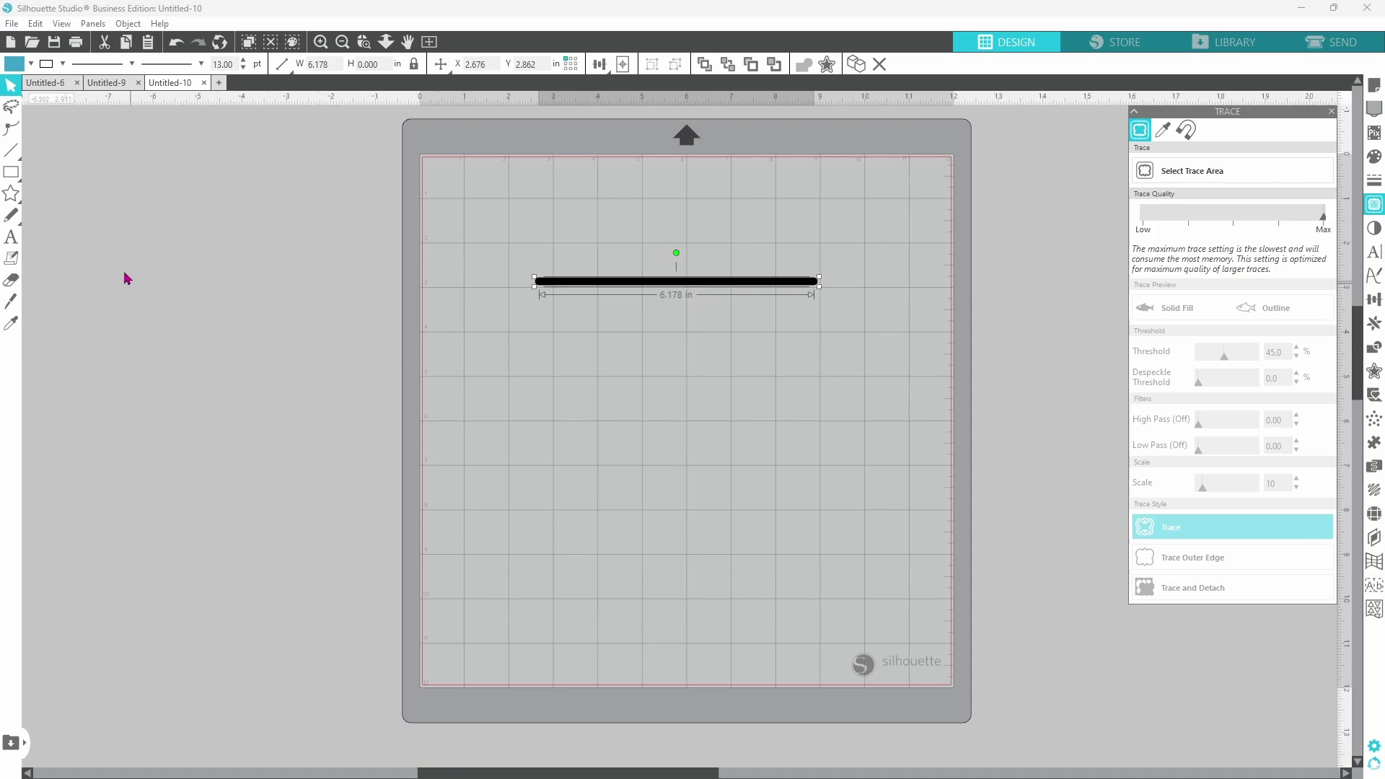
Draw a 6.665 in line below the thick bar and give it wavy tapered ends.
{"action": "left_click", "coordinate": [11, 151]}
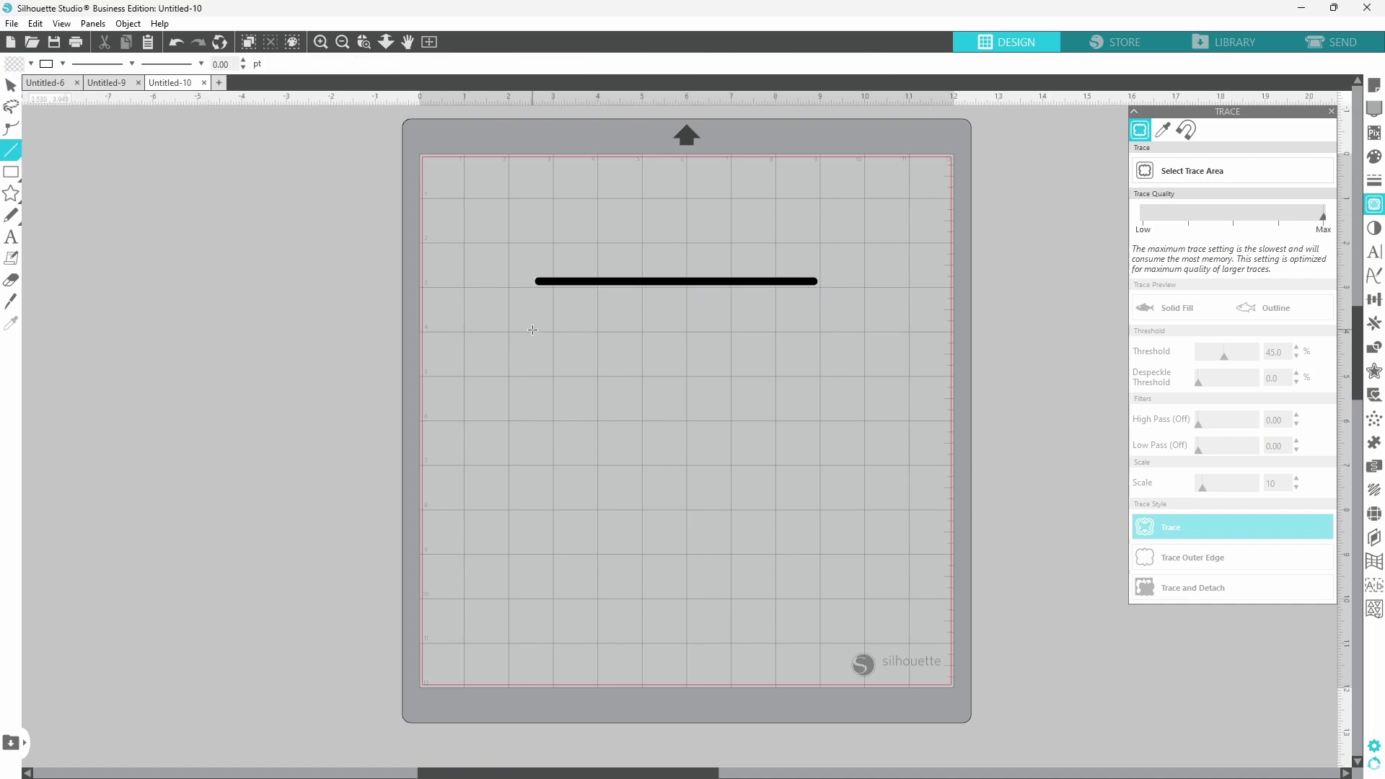
{"action": "left_click_drag", "start_coordinate": [532, 329], "coordinate": [828, 328]}
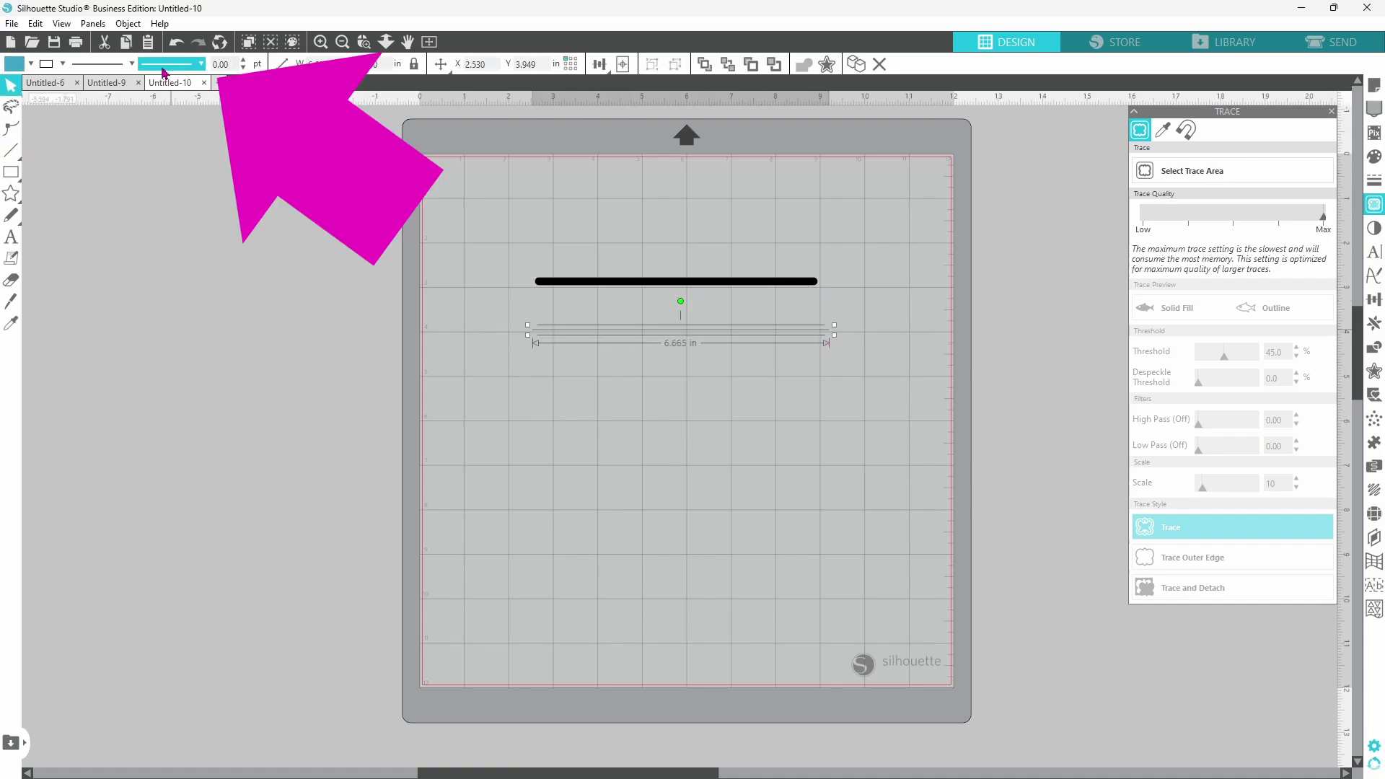
{"action": "left_click", "coordinate": [202, 64]}
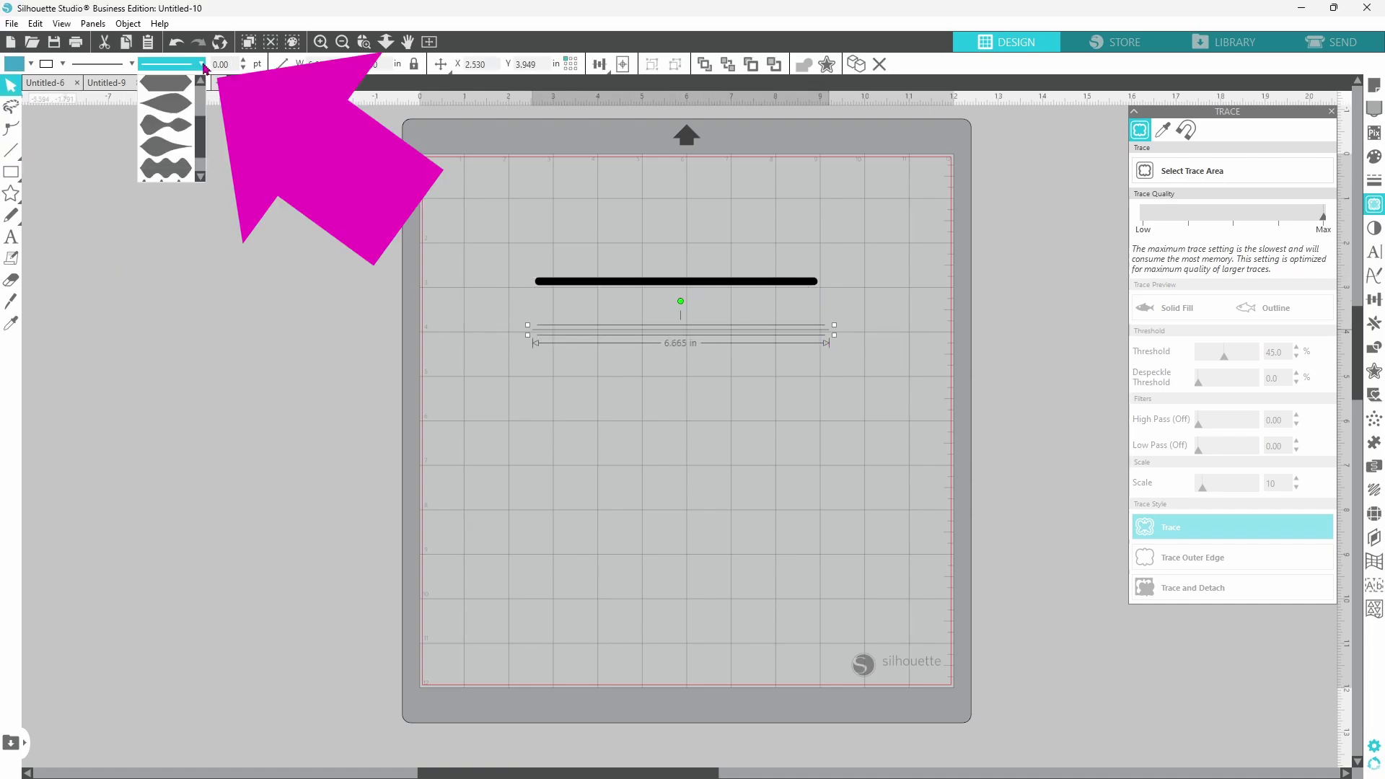
{"action": "mouse_move", "coordinate": [202, 137]}
{"action": "left_mouse_down"}
{"action": "mouse_move", "coordinate": [205, 108]}
{"action": "mouse_move", "coordinate": [203, 155]}
{"action": "left_mouse_up"}
{"action": "left_click", "coordinate": [175, 144]}
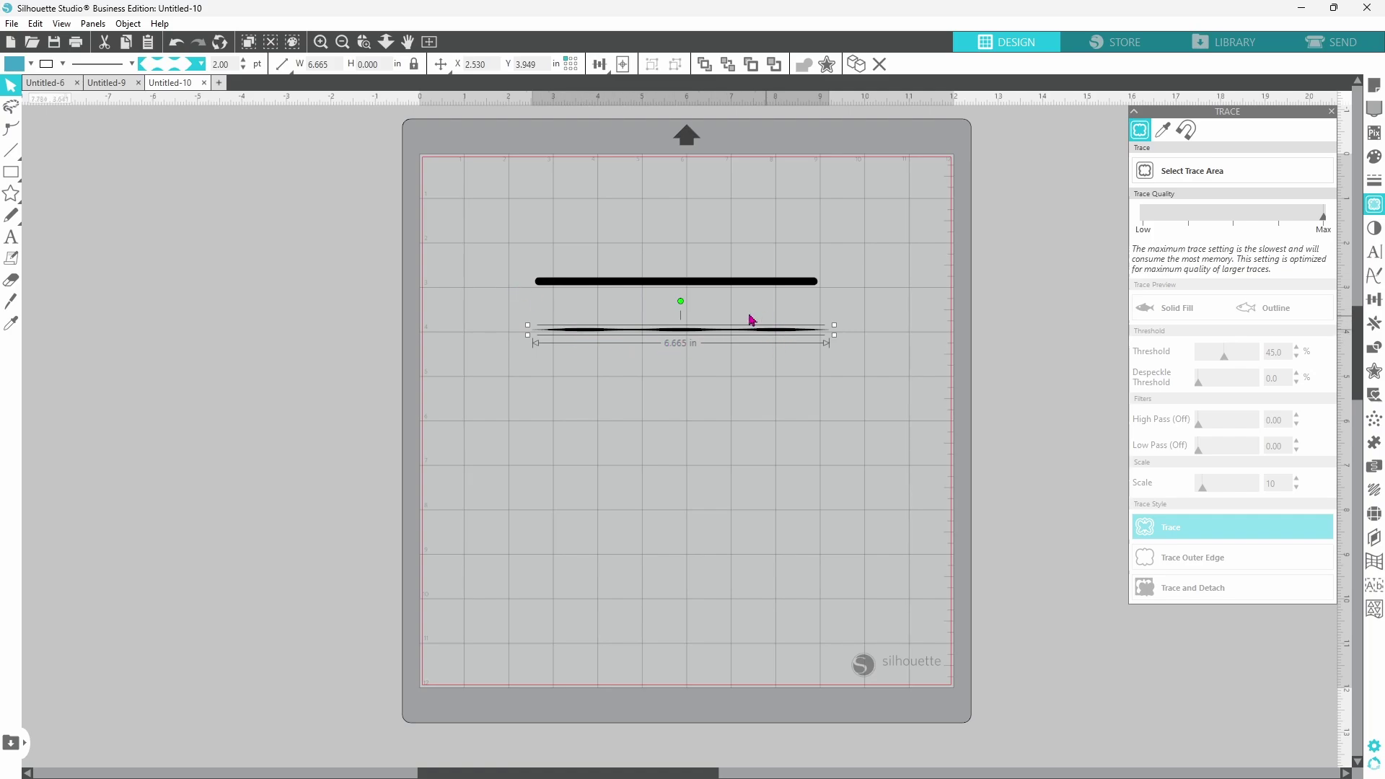
Thicken the wavy line to a 9.00 pt width.
{"action": "left_click", "coordinate": [244, 61]}
{"action": "left_click", "coordinate": [244, 60]}
{"action": "left_click", "coordinate": [244, 61]}
{"action": "left_click", "coordinate": [244, 60]}
{"action": "left_click", "coordinate": [244, 60]}
{"action": "left_click", "coordinate": [244, 60]}
{"action": "left_click", "coordinate": [244, 61]}
{"action": "left_click", "coordinate": [243, 61]}
{"action": "left_click", "coordinate": [243, 60]}
{"action": "left_click", "coordinate": [244, 60]}
{"action": "left_click", "coordinate": [244, 61]}
{"action": "left_click", "coordinate": [244, 60]}
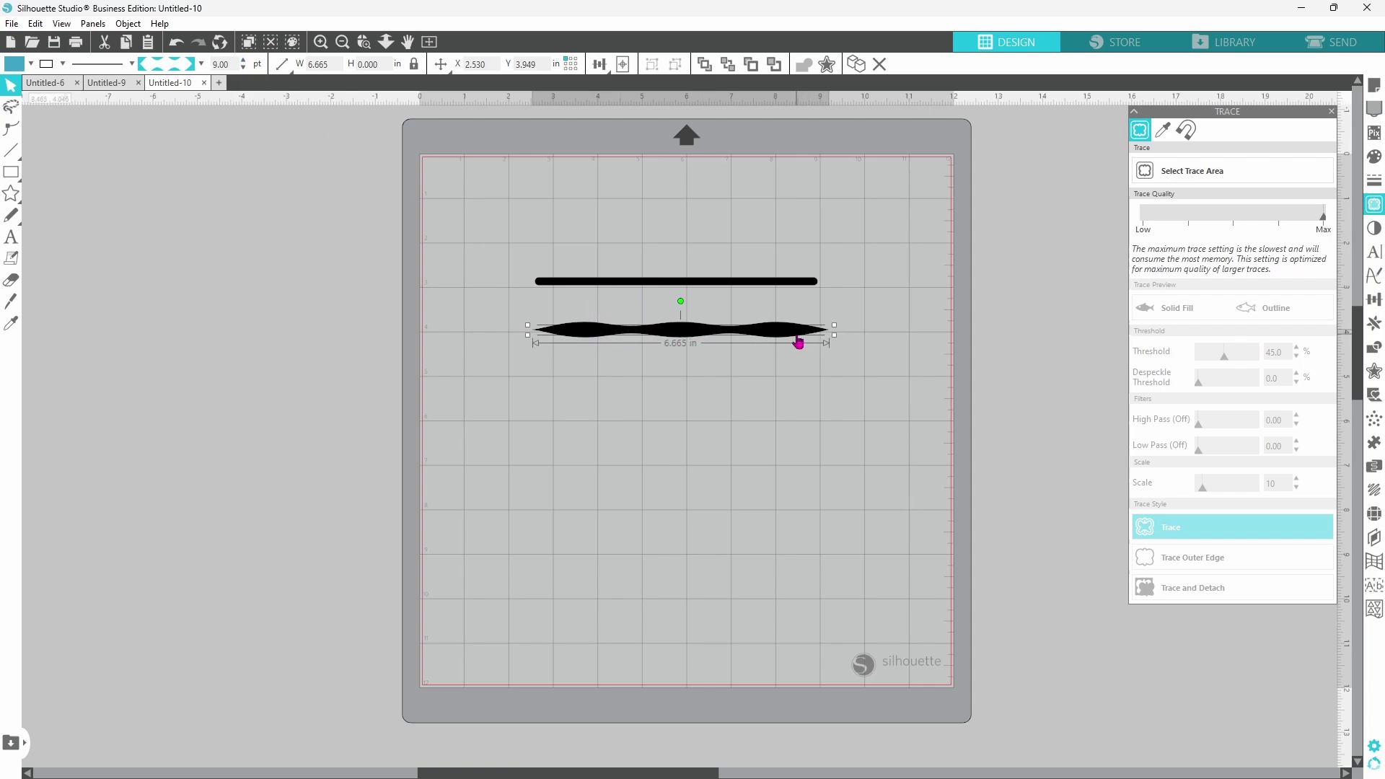
{"action": "left_click", "coordinate": [1321, 43]}
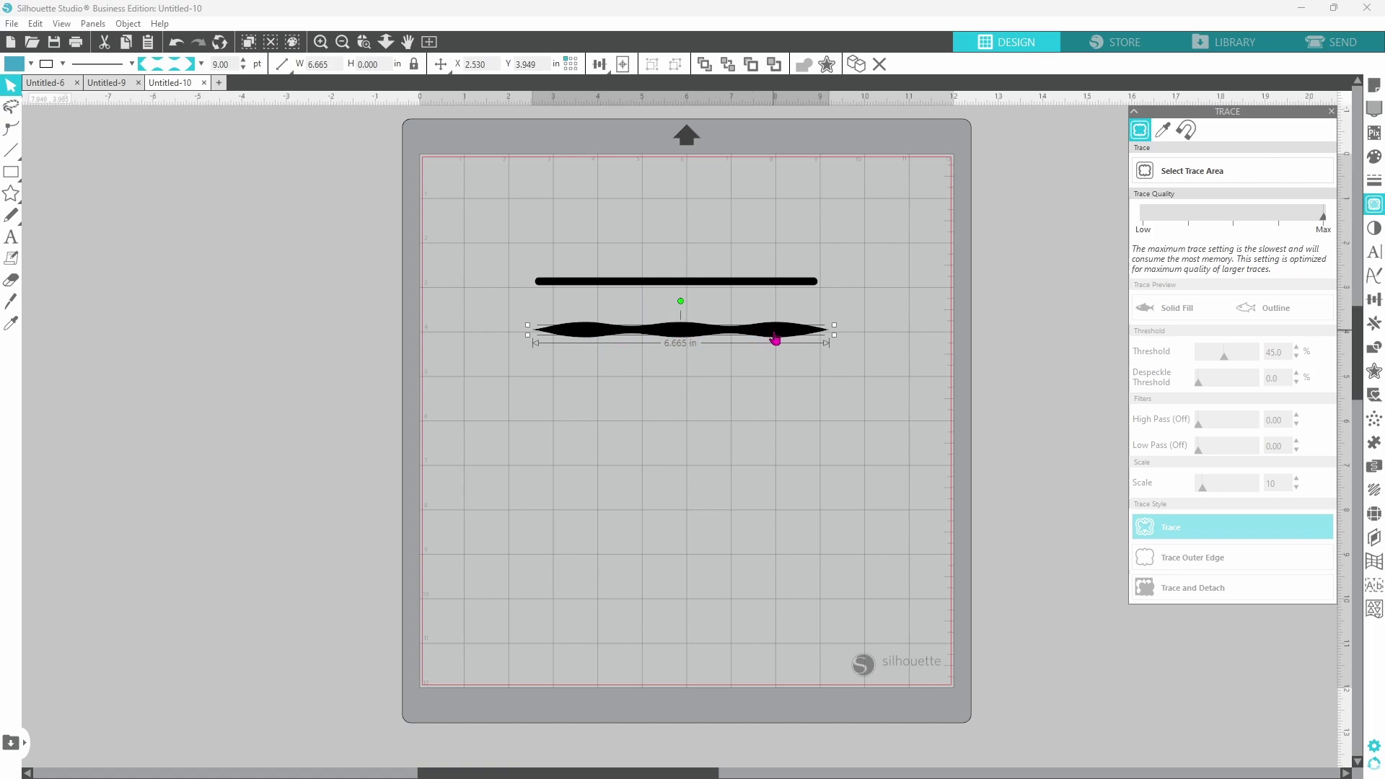
Trace the area around the wavy line, then drag the black wave below its outline.
{"action": "left_click", "coordinate": [1151, 177]}
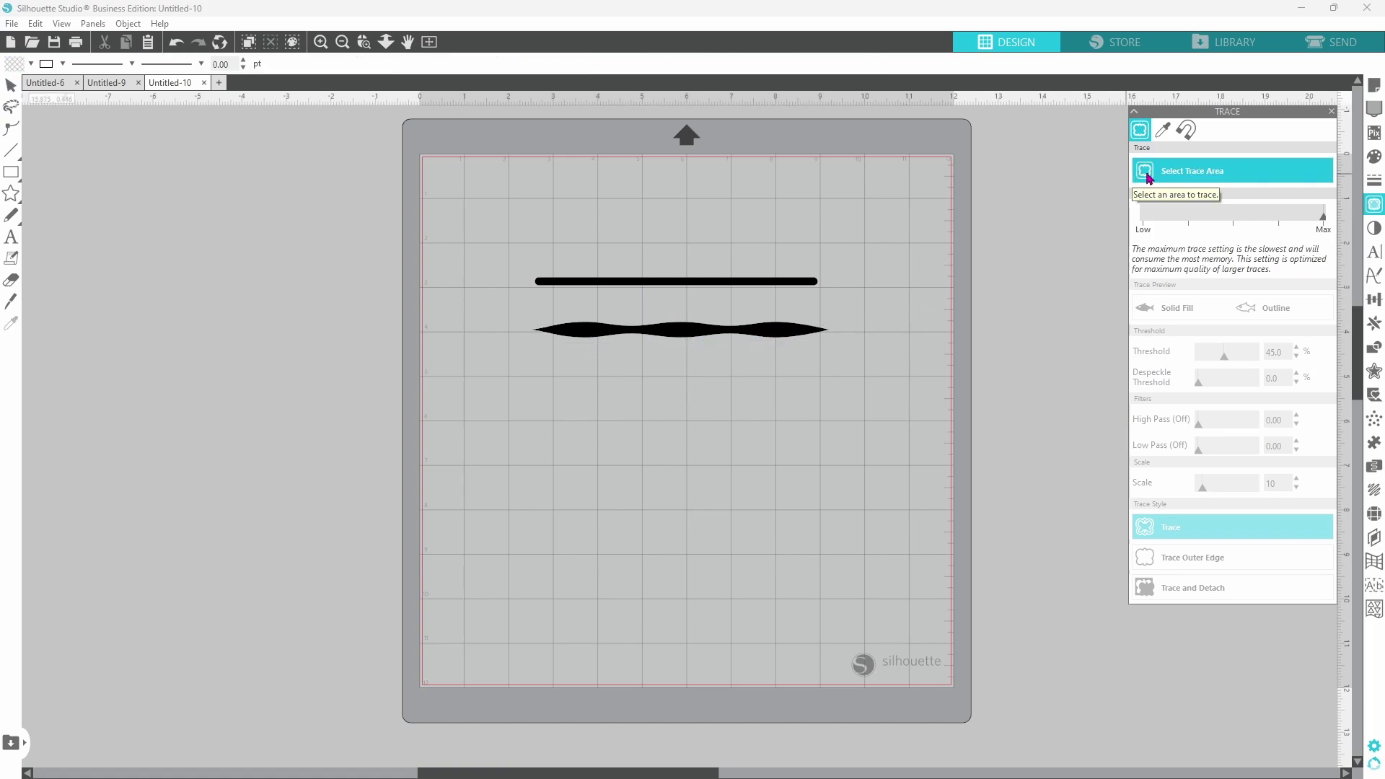
{"action": "left_click_drag", "start_coordinate": [519, 308], "coordinate": [858, 357]}
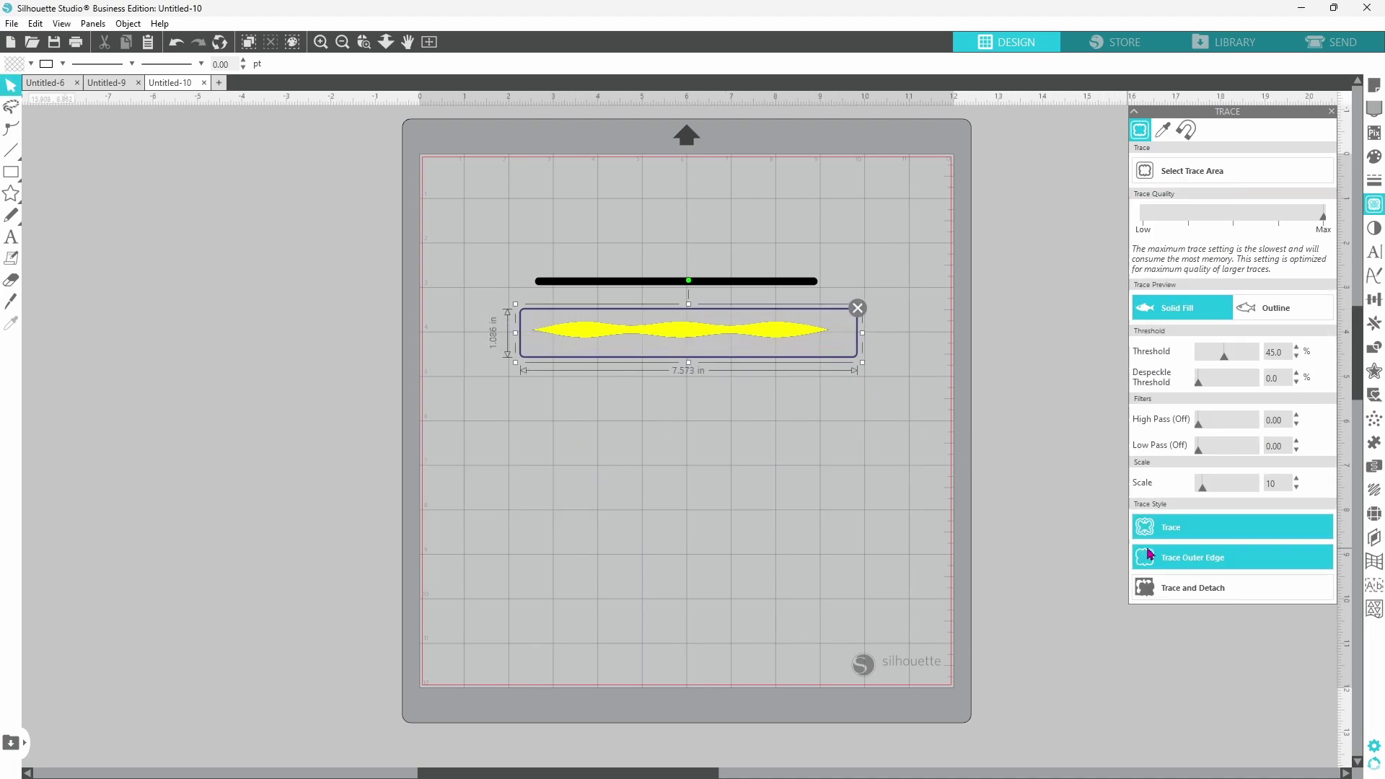
{"action": "left_click", "coordinate": [1161, 531]}
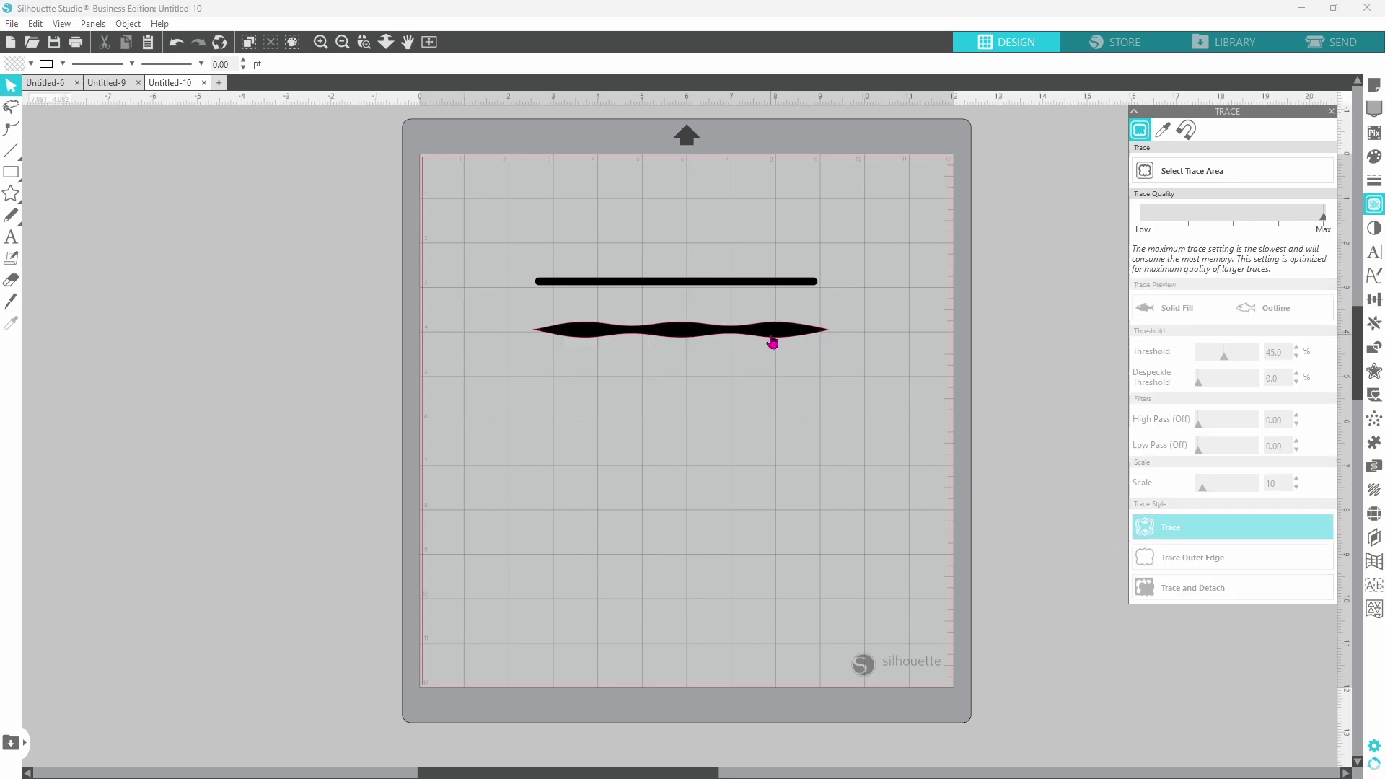
{"action": "left_click_drag", "start_coordinate": [773, 340], "coordinate": [773, 426]}
{"action": "left_click", "coordinate": [777, 348]}
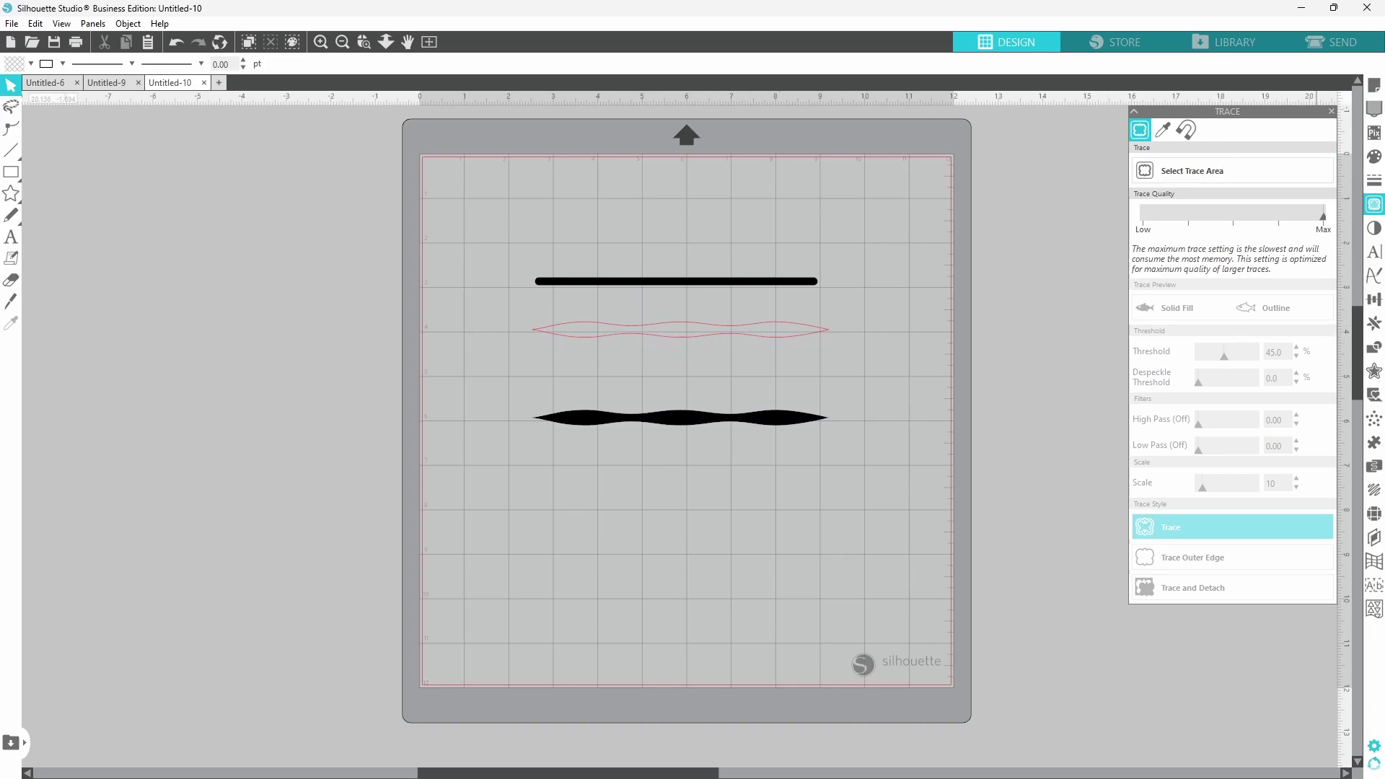
Preview the traced wave outline's cut in the Send panel.
{"action": "left_click", "coordinate": [1324, 45]}
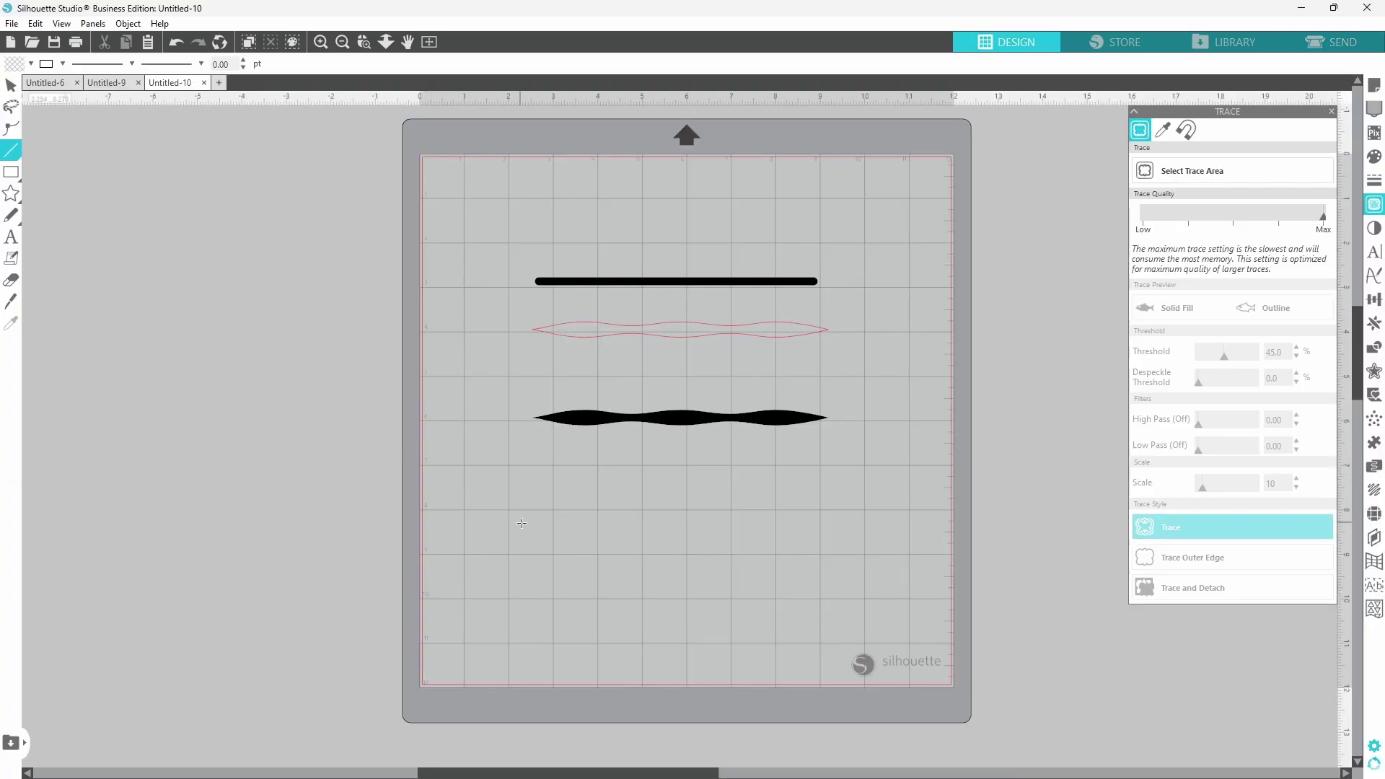
Draw a 6.178 in dashed line below the black wave and check its cut in Send.
{"action": "left_click_drag", "start_coordinate": [536, 500], "coordinate": [820, 500]}
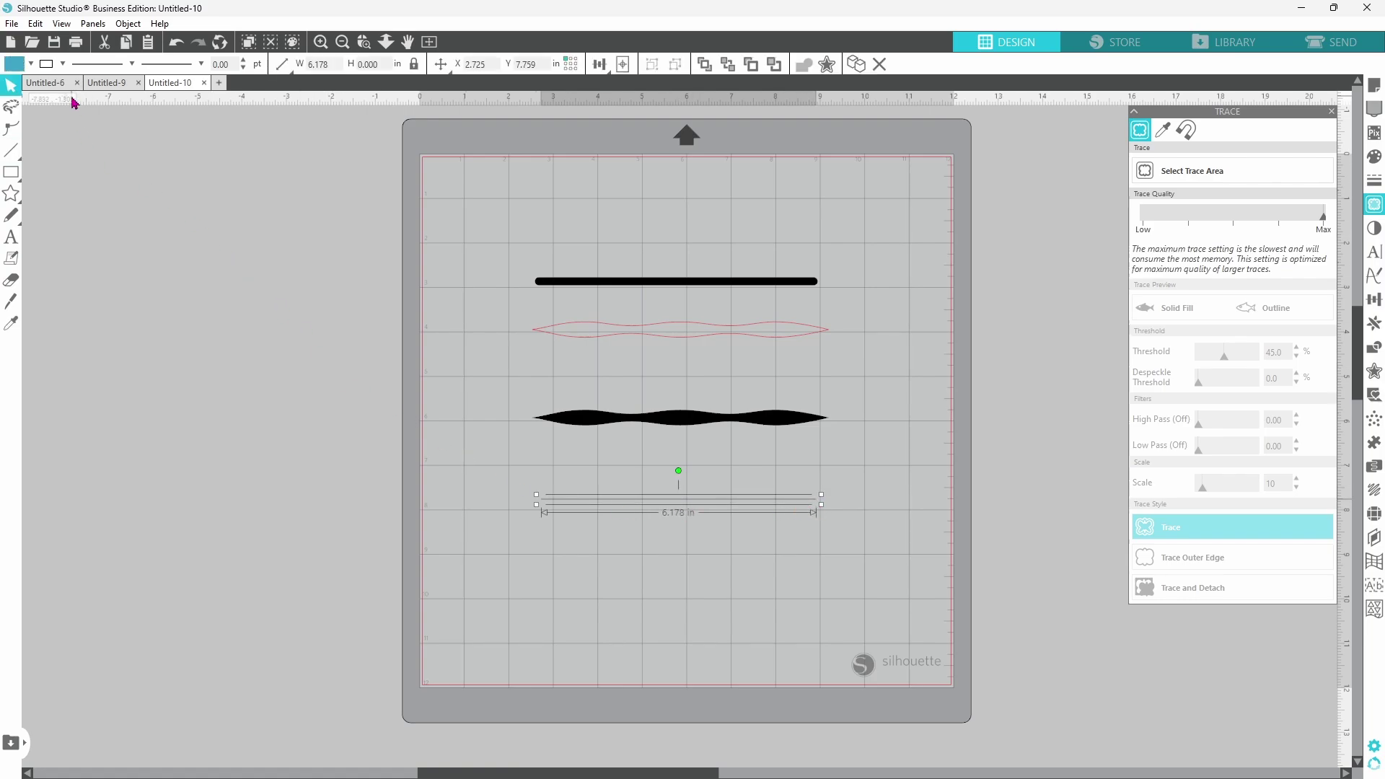
{"action": "left_click", "coordinate": [131, 63]}
{"action": "scroll", "coordinate": [101, 129], "scroll_direction": "down", "scroll_amount": 2}
{"action": "scroll", "coordinate": [135, 156], "scroll_direction": "up", "scroll_amount": 2}
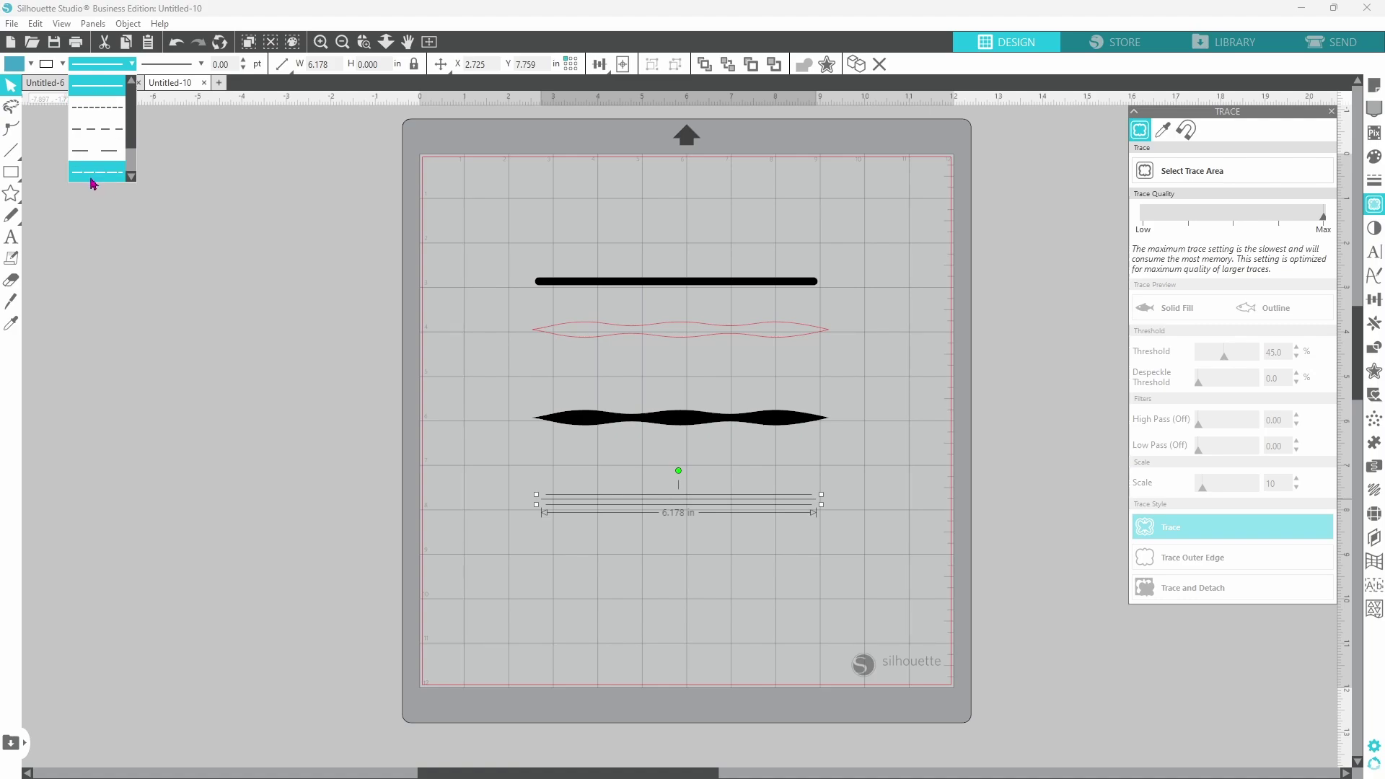
{"action": "left_click", "coordinate": [131, 176]}
{"action": "left_click", "coordinate": [131, 176]}
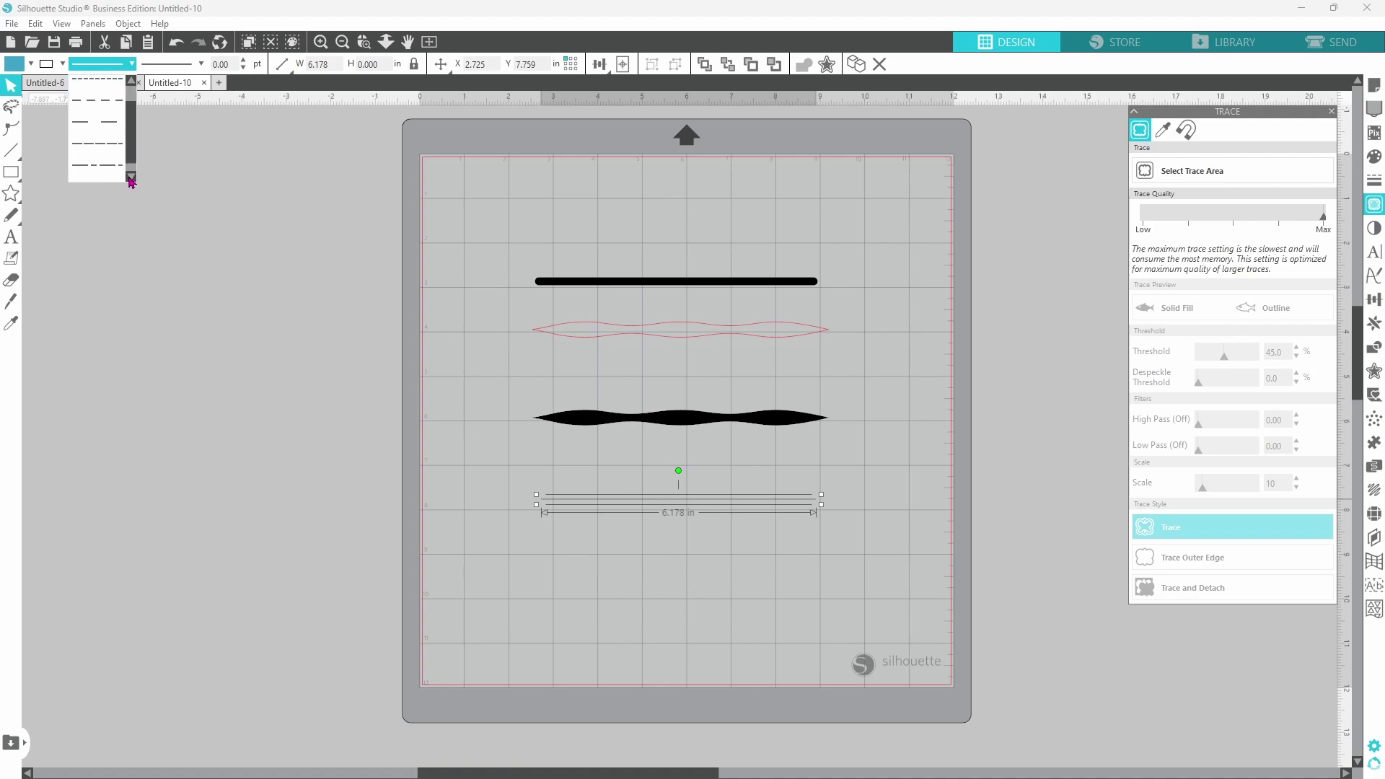
{"action": "left_click", "coordinate": [101, 151]}
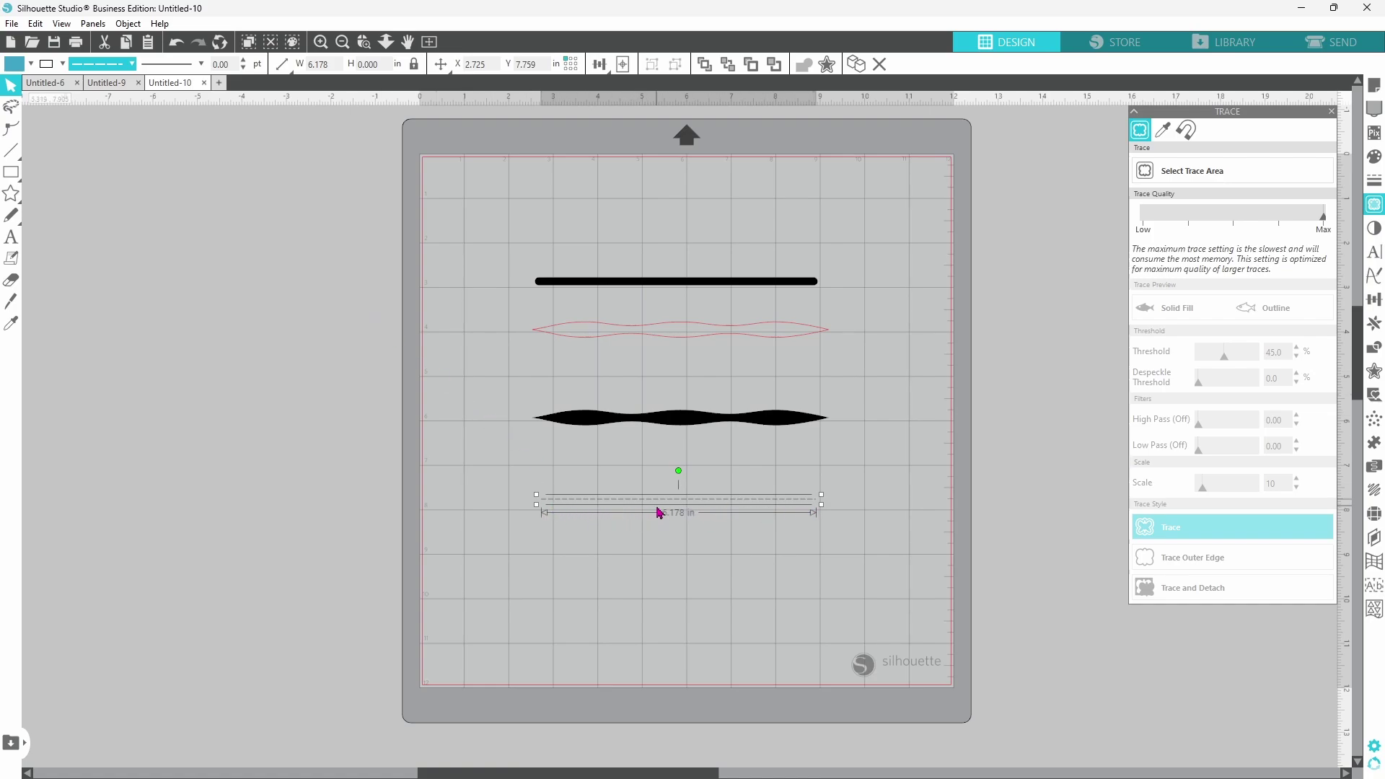
{"action": "left_click", "coordinate": [1332, 43]}
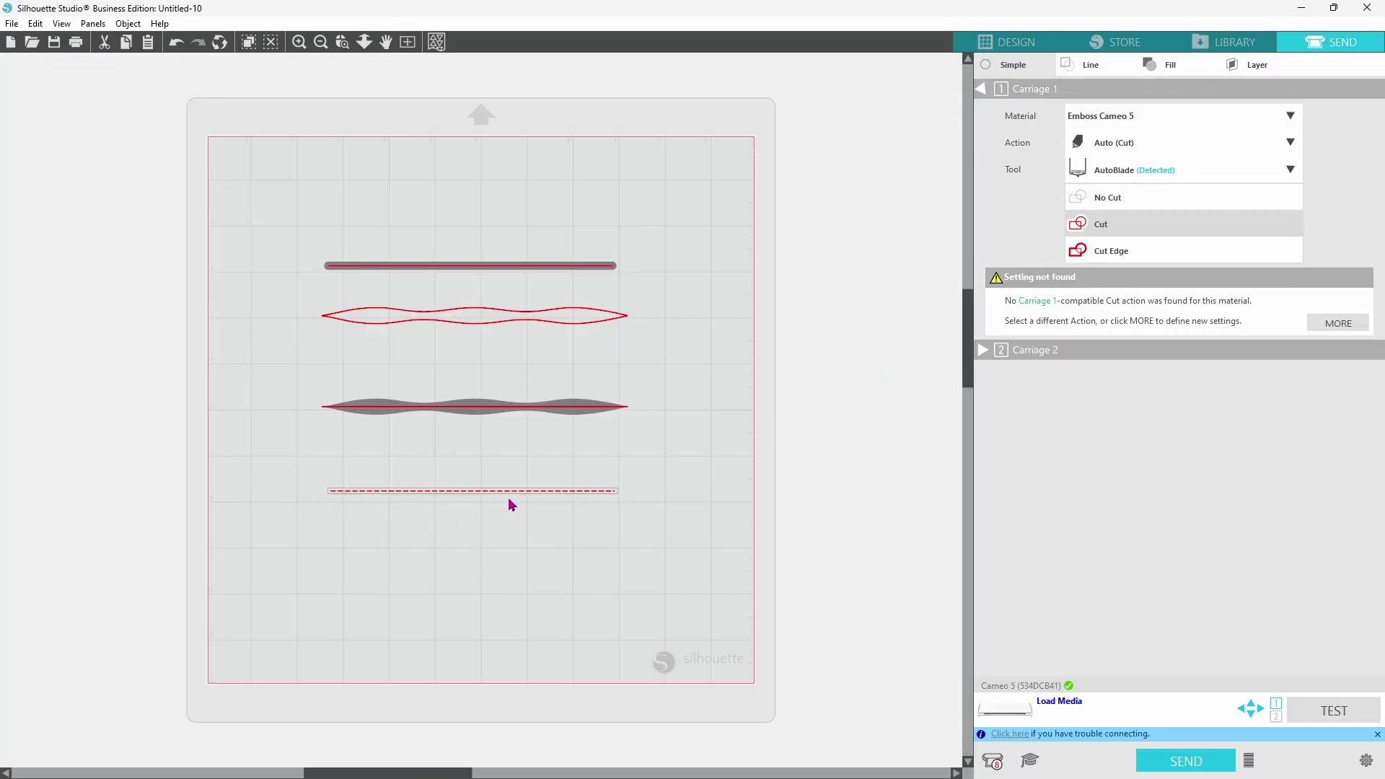
Go back to the Design workspace from the cut settings.
{"action": "left_click", "coordinate": [995, 45]}
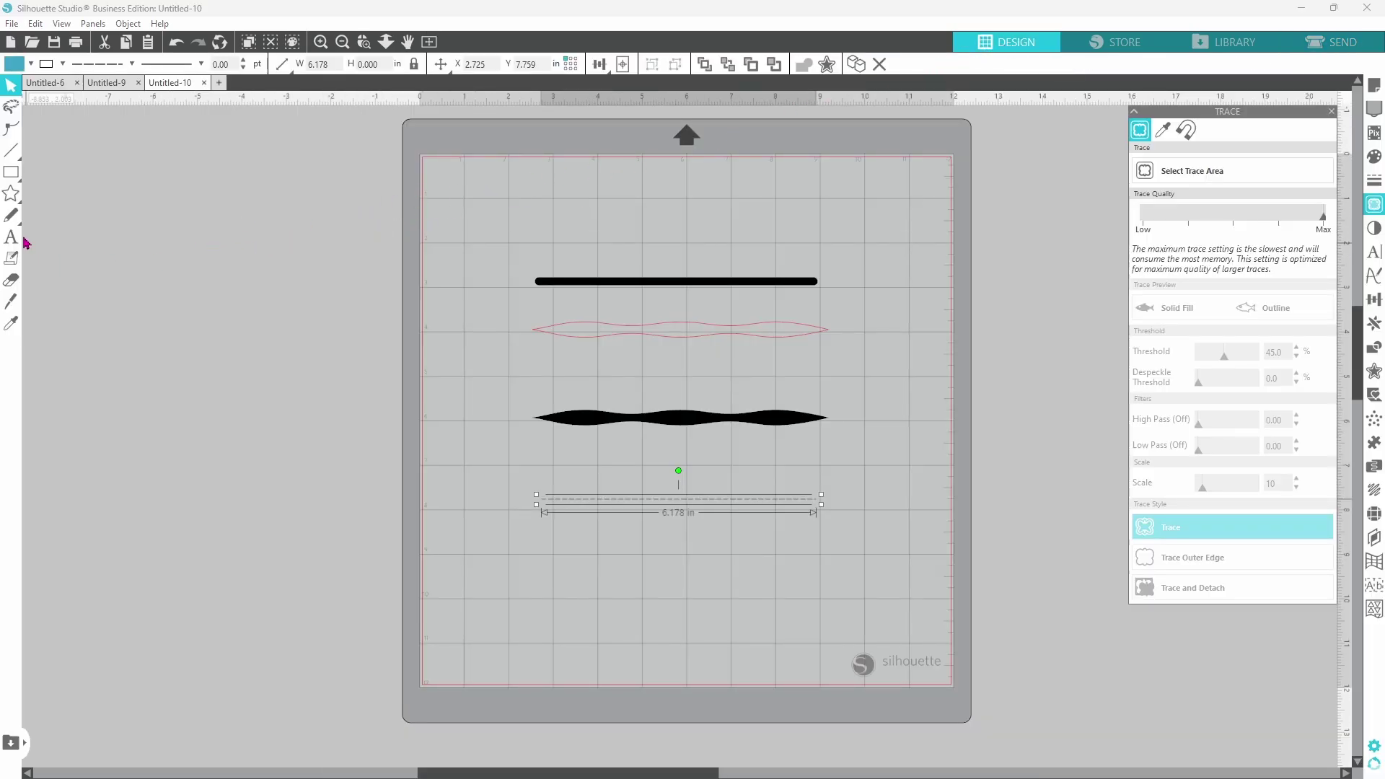
Draw a 6.729 in line across the top, keep it at 0.00 pt, and preview its cut.
{"action": "left_click", "coordinate": [11, 150]}
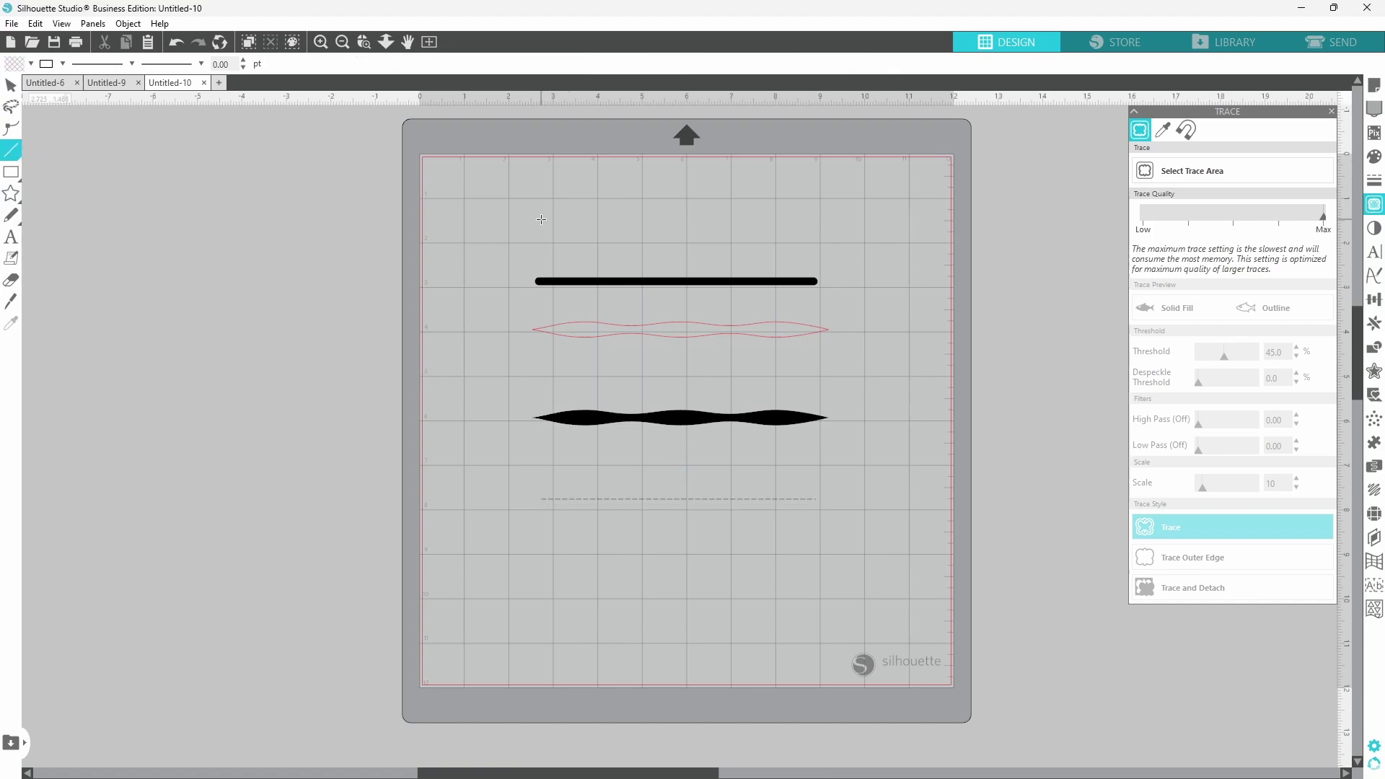
{"action": "left_click_drag", "start_coordinate": [542, 218], "coordinate": [835, 219]}
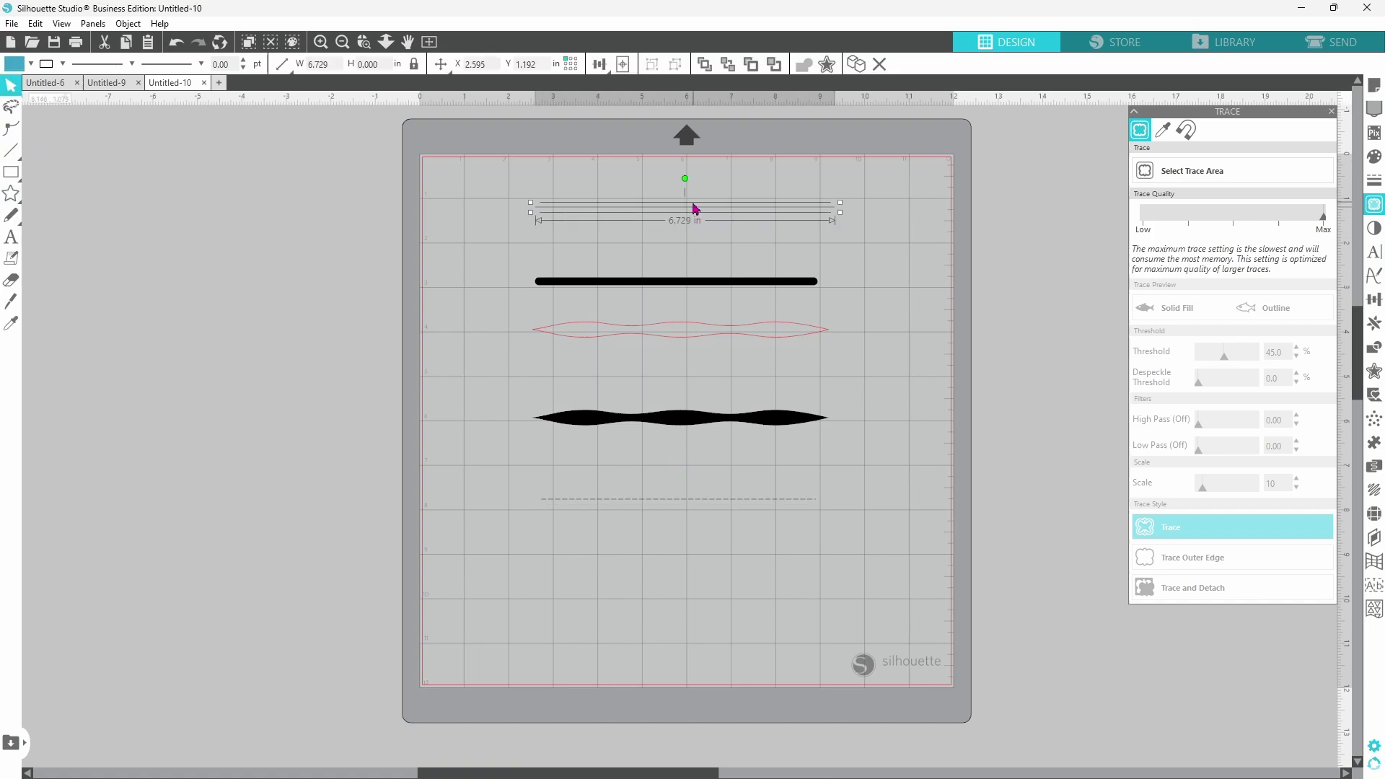
{"action": "left_click", "coordinate": [244, 62]}
{"action": "left_click", "coordinate": [244, 68]}
{"action": "left_click", "coordinate": [1326, 42]}
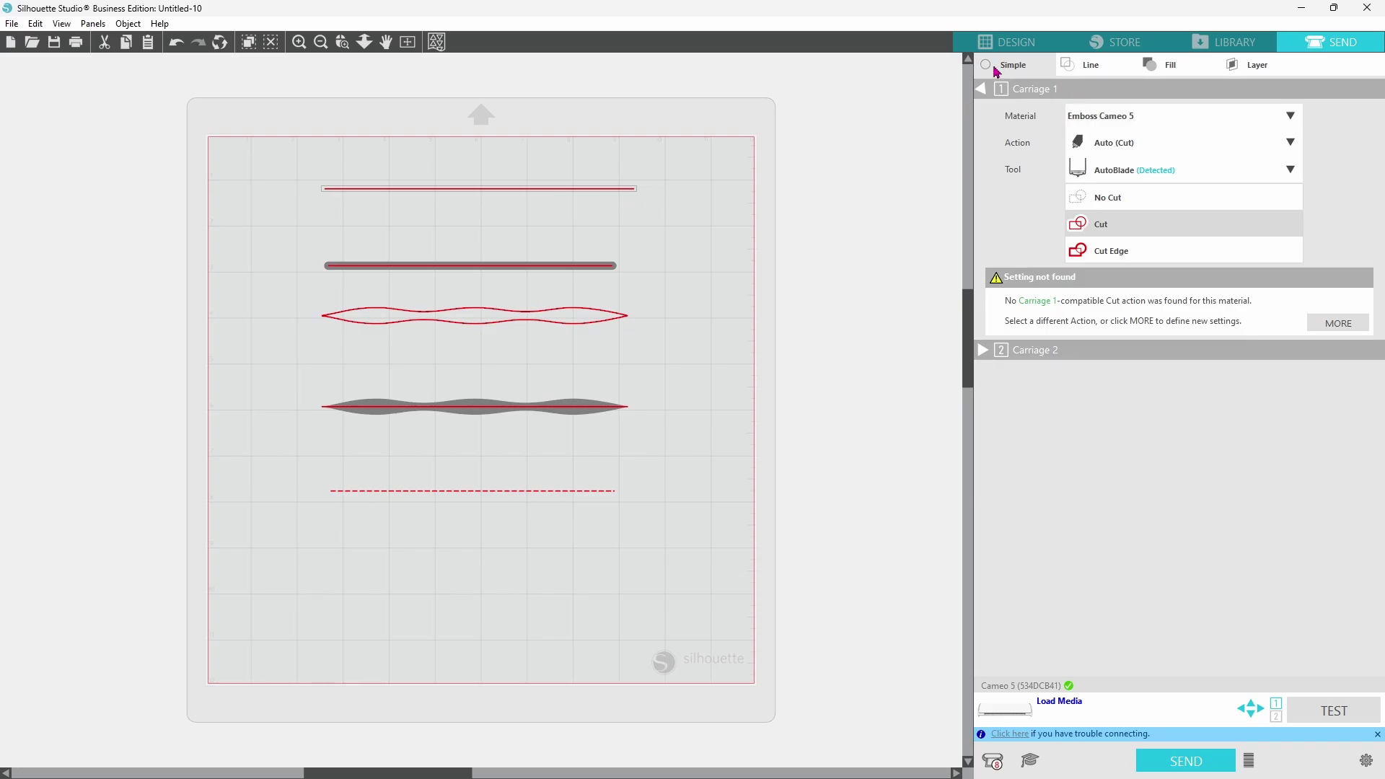
Switch back to the Design workspace showing all five lines.
{"action": "left_click", "coordinate": [1007, 42]}
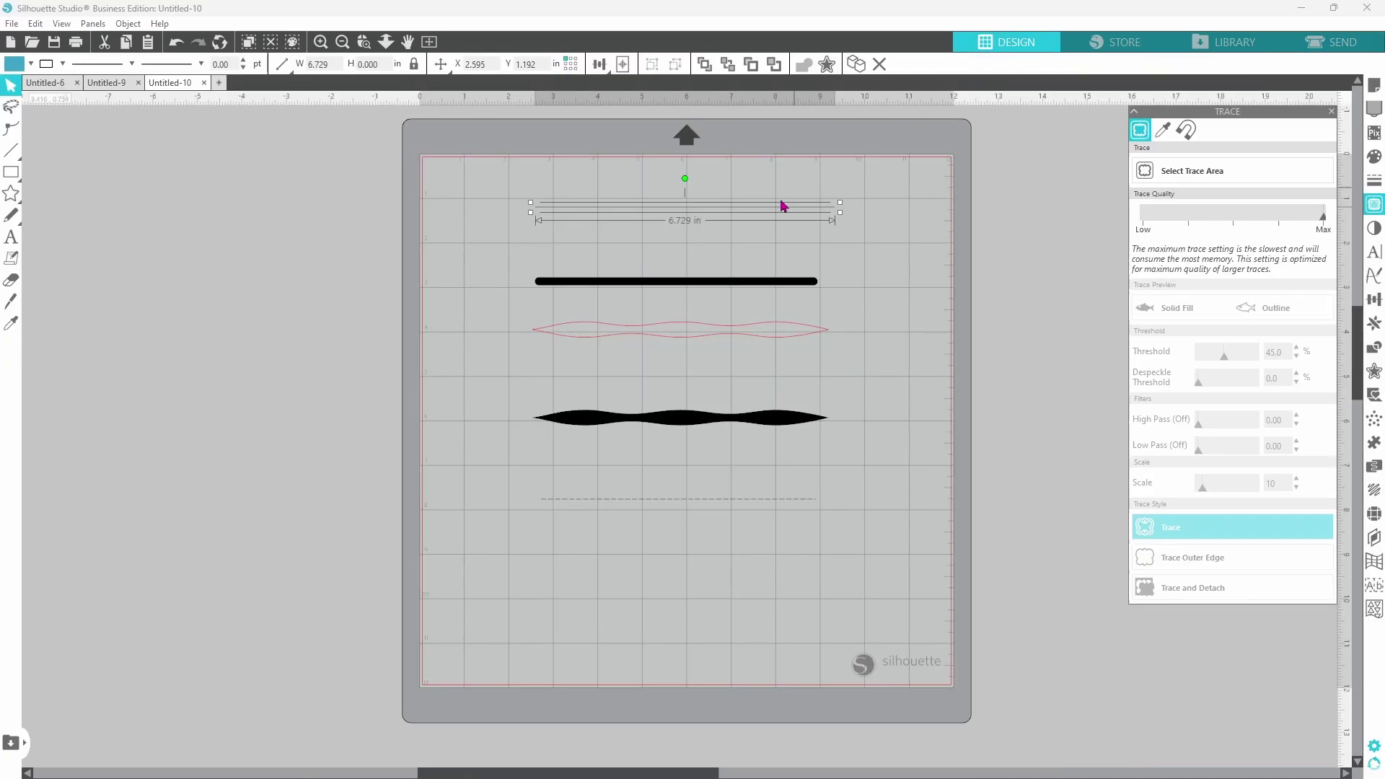
Deselect the top line and display the dash and tapered line-end style options.
{"action": "left_click", "coordinate": [747, 499]}
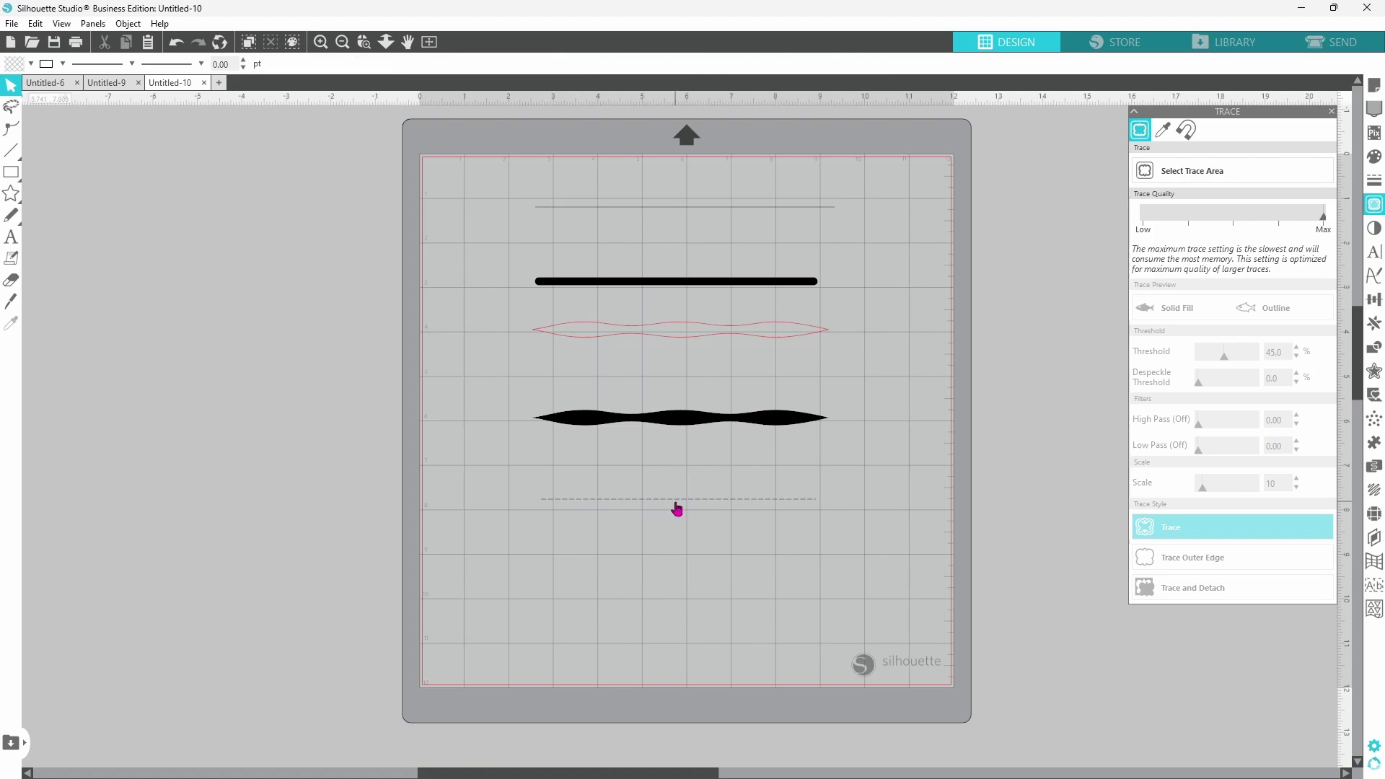
{"action": "left_click", "coordinate": [131, 64]}
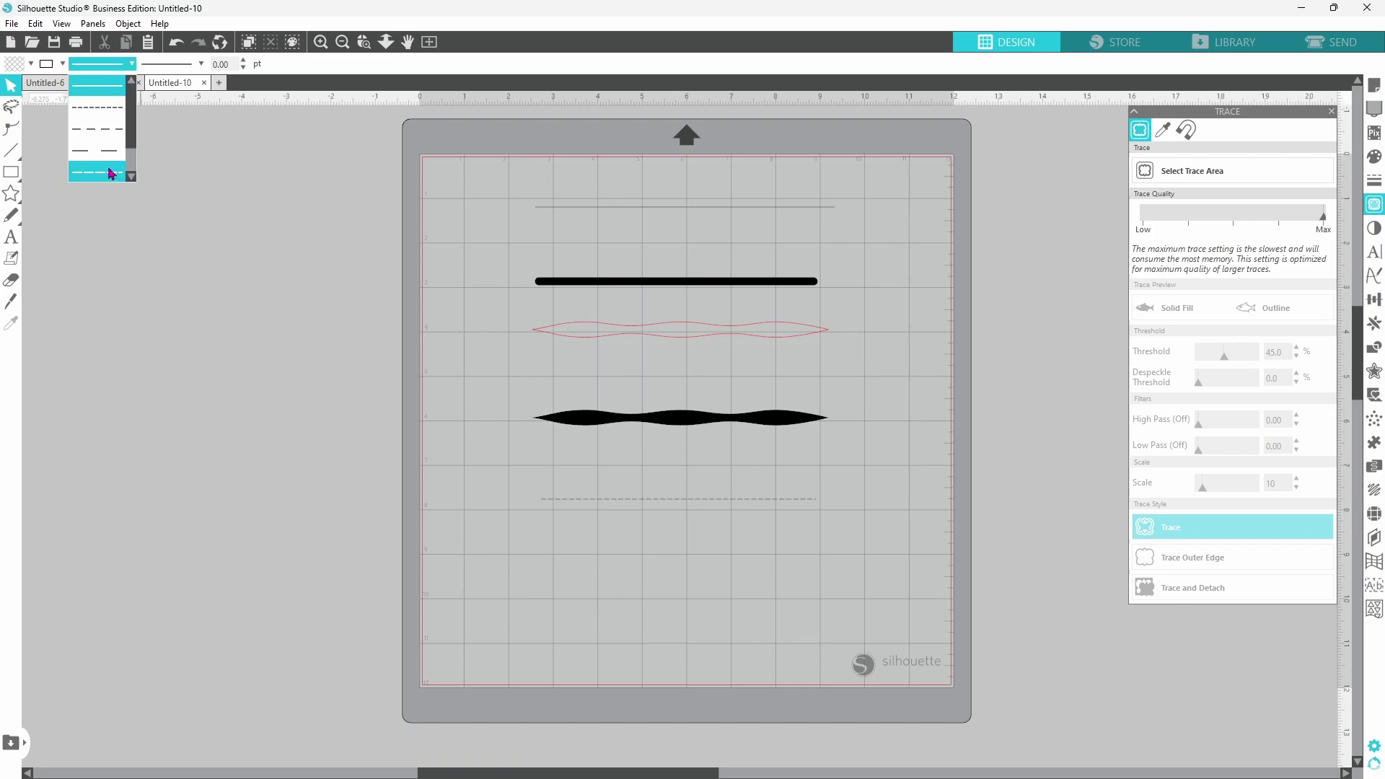
{"action": "left_click", "coordinate": [173, 63]}
{"action": "left_click", "coordinate": [173, 63]}
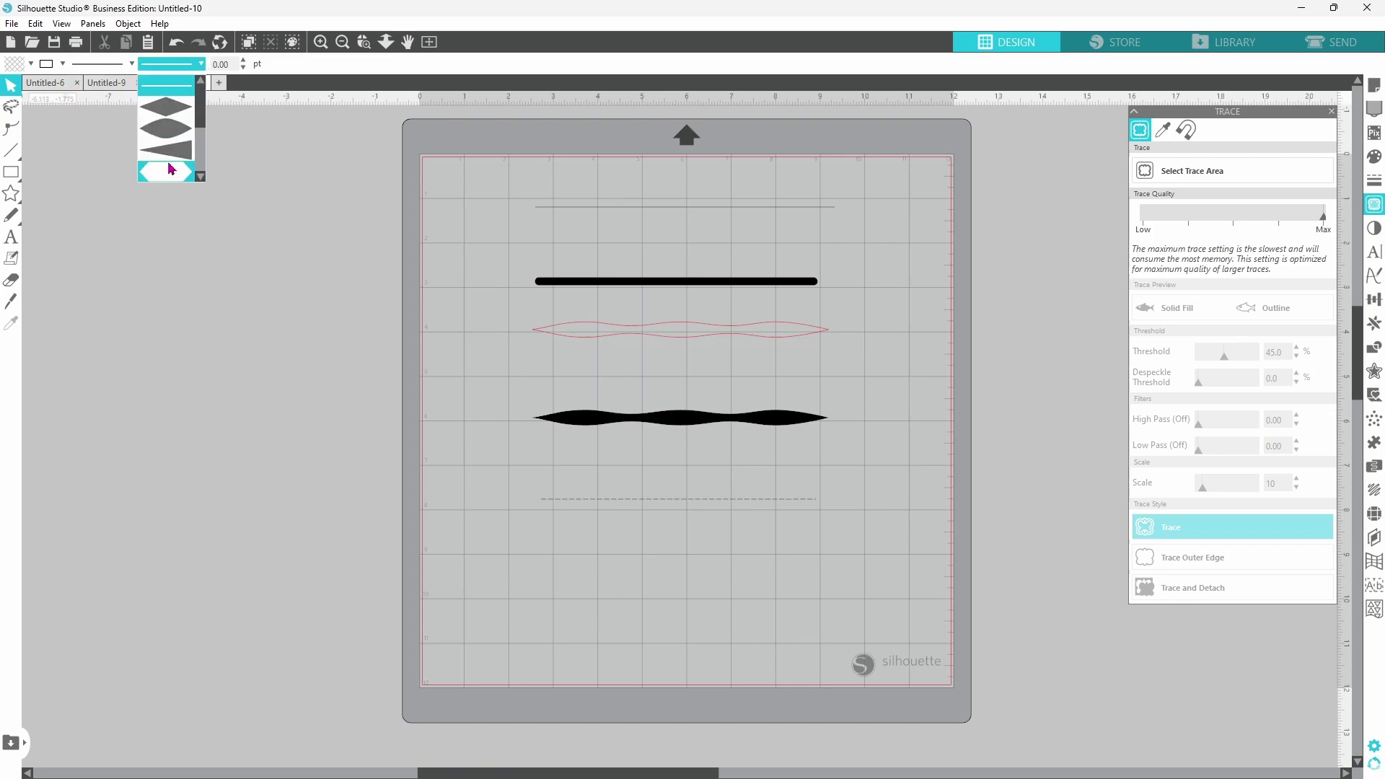